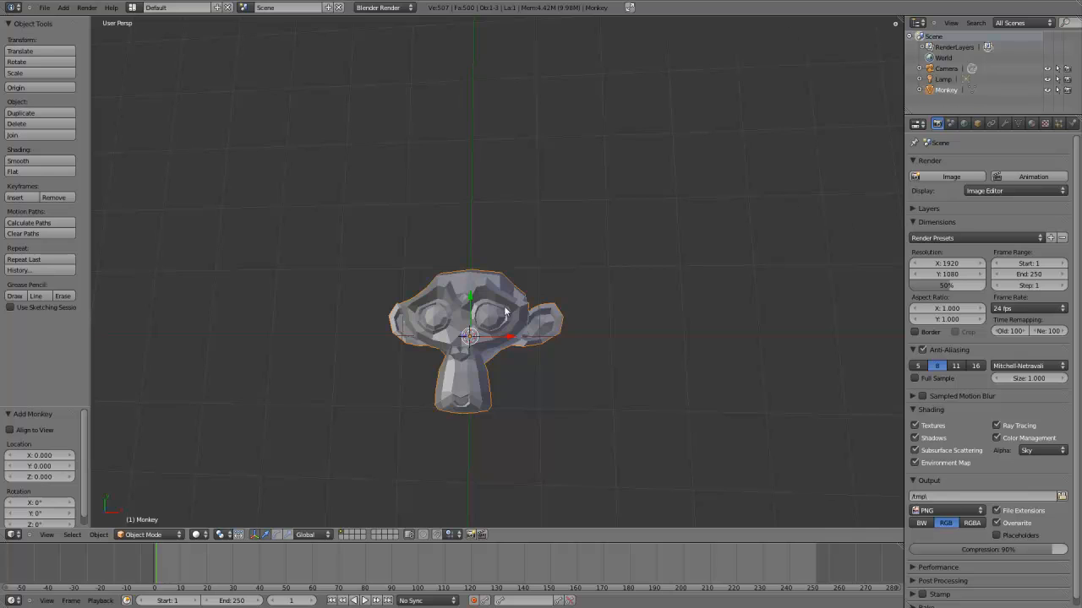
Step: Add a Subdivision Surface modifier to the monkey with 3 view subdivisions and apply it
{"action": "mouse_move", "coordinate": [506, 313]}
{"action": "middle_mouse_down"}
{"action": "mouse_move", "coordinate": [522, 333]}
{"action": "mouse_move", "coordinate": [471, 352]}
{"action": "mouse_move", "coordinate": [491, 288]}
{"action": "mouse_move", "coordinate": [499, 327]}
{"action": "middle_mouse_up"}
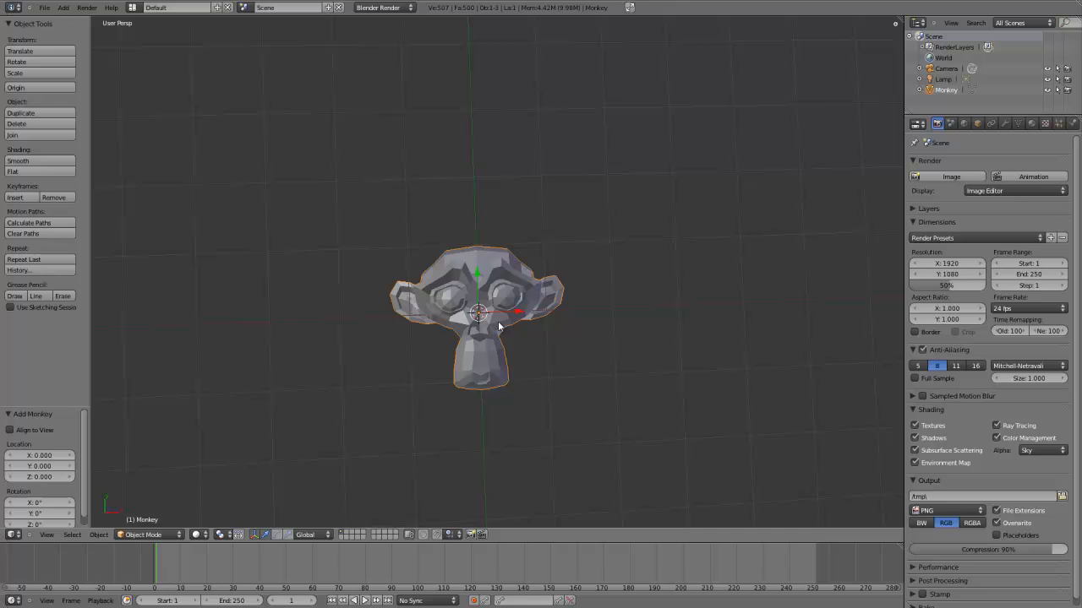
{"action": "left_click", "coordinate": [1005, 124]}
{"action": "left_click", "coordinate": [982, 176]}
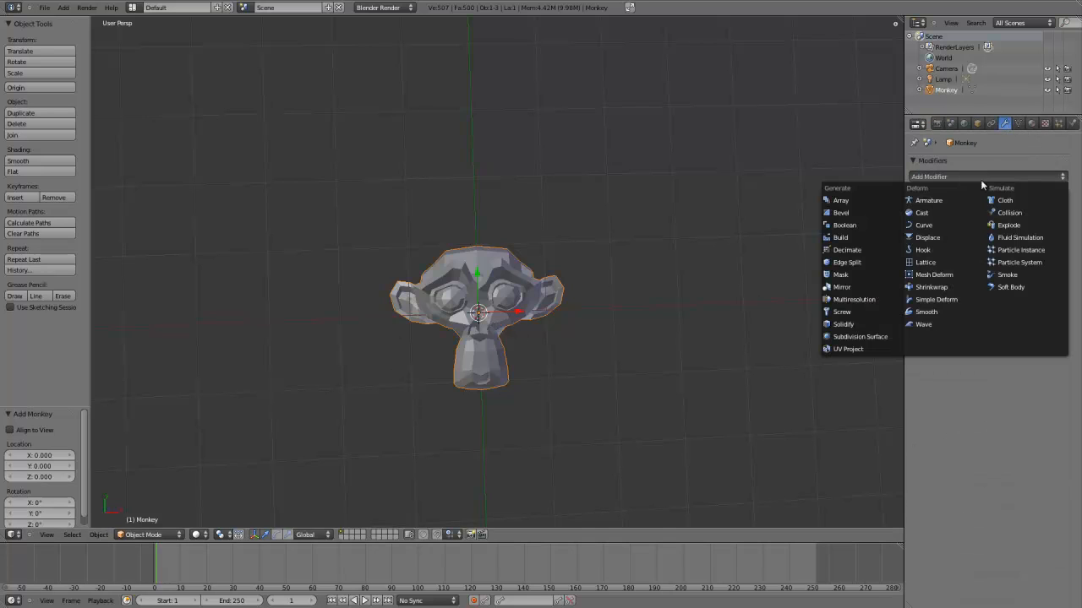
{"action": "left_click", "coordinate": [880, 337]}
{"action": "left_click", "coordinate": [982, 255]}
{"action": "left_click", "coordinate": [982, 255]}
{"action": "left_click", "coordinate": [954, 218]}
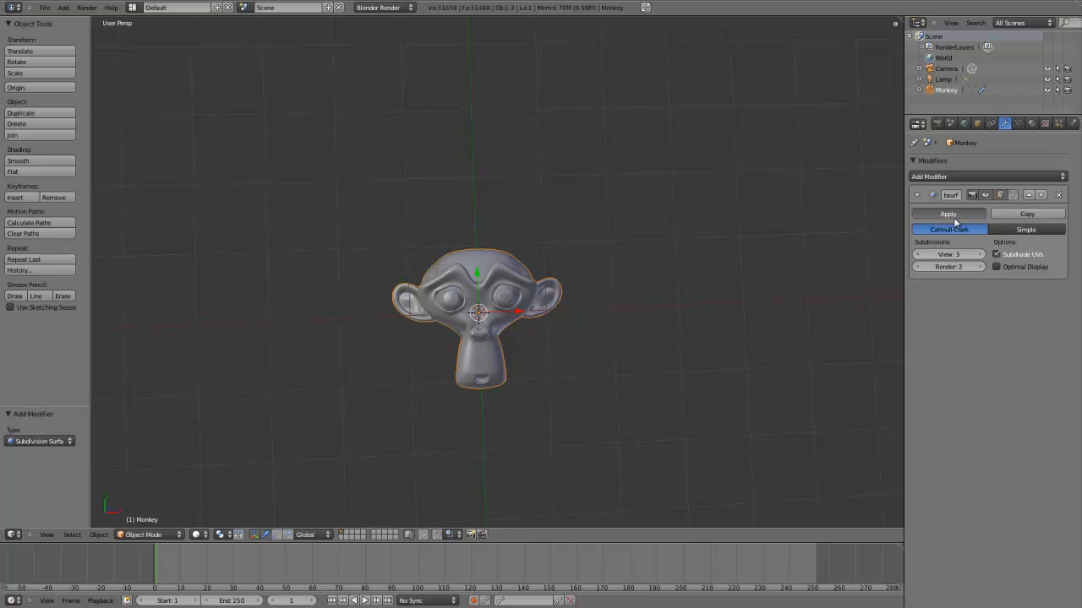
Step: Examine the subdivided monkey's mesh density in Edit Mode and return to Object Mode
{"action": "middle_click_drag", "start_coordinate": [573, 307], "coordinate": [508, 341]}
{"action": "key", "text": "Tab"}
{"action": "scroll", "coordinate": [507, 341], "scroll_direction": "up", "scroll_amount": 6}
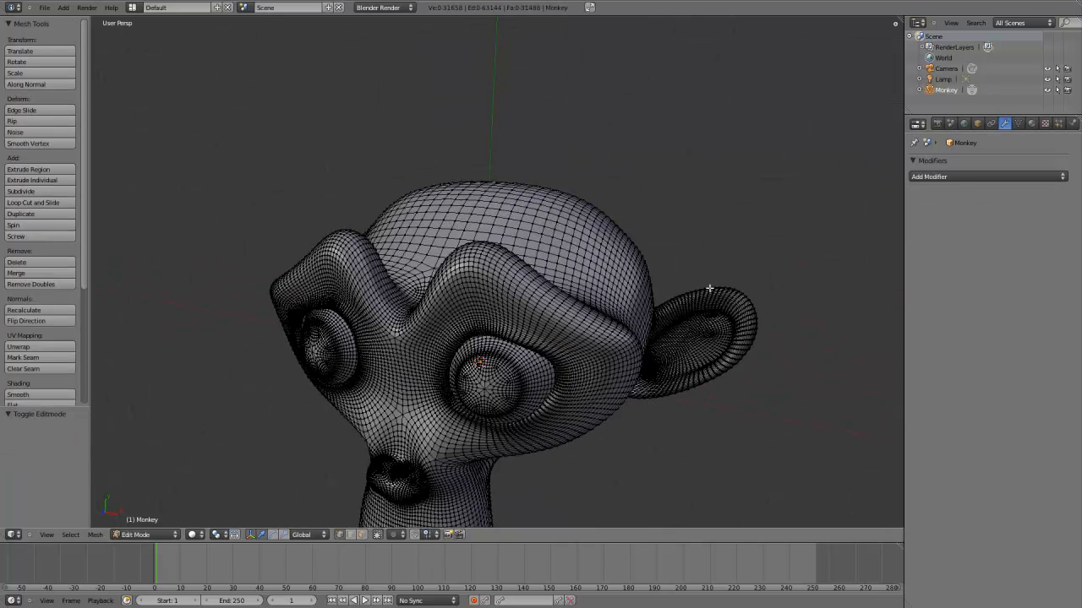
{"action": "key", "text": "Tab"}
{"action": "scroll", "coordinate": [441, 401], "scroll_direction": "down", "scroll_amount": 3}
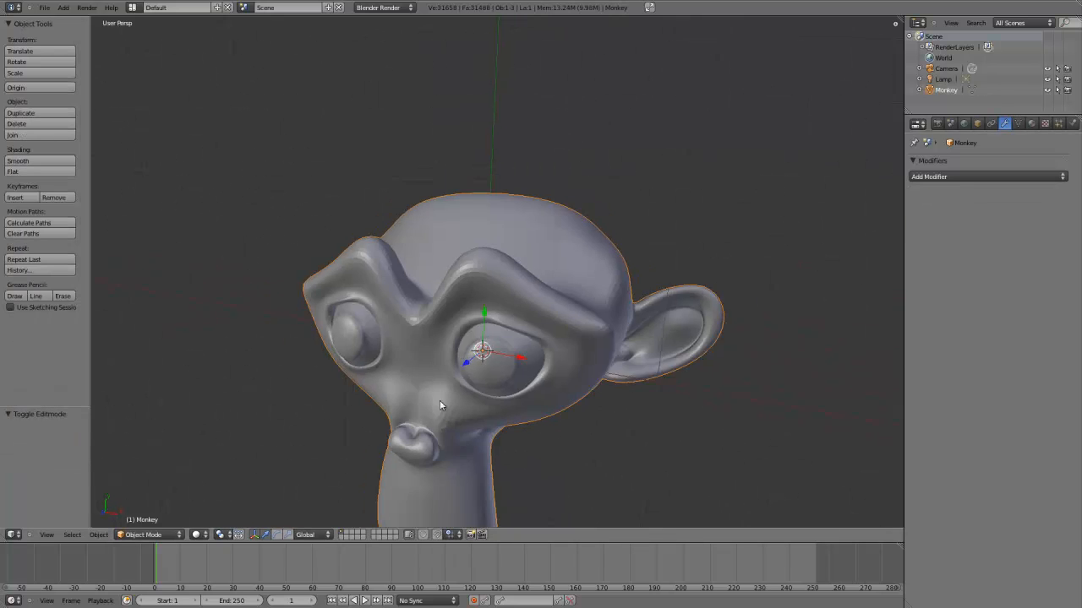
{"action": "middle_click_drag", "start_coordinate": [441, 401], "coordinate": [487, 346]}
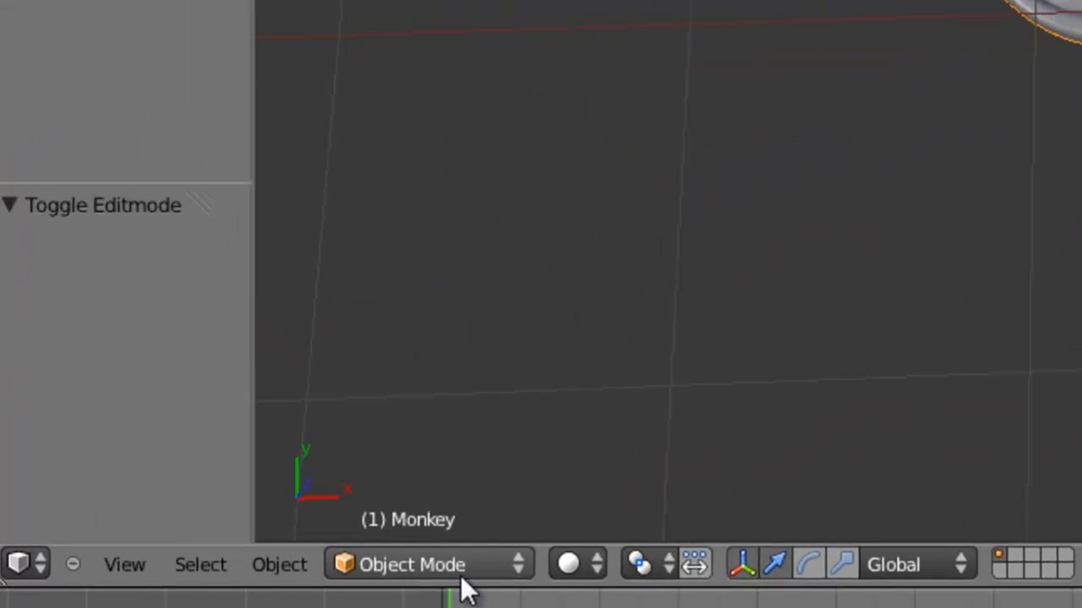
Step: Switch the monkey to Weight Paint mode and paint weight onto one ear with the Draw brush, building it up on the ear's inner side
{"action": "left_click", "coordinate": [243, 544]}
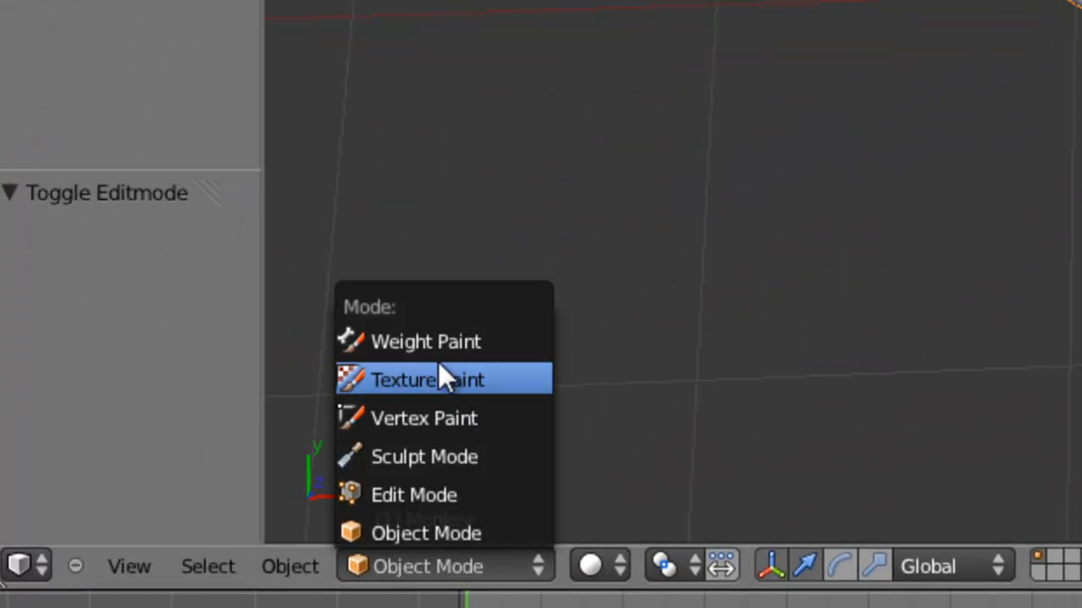
{"action": "left_click", "coordinate": [419, 347]}
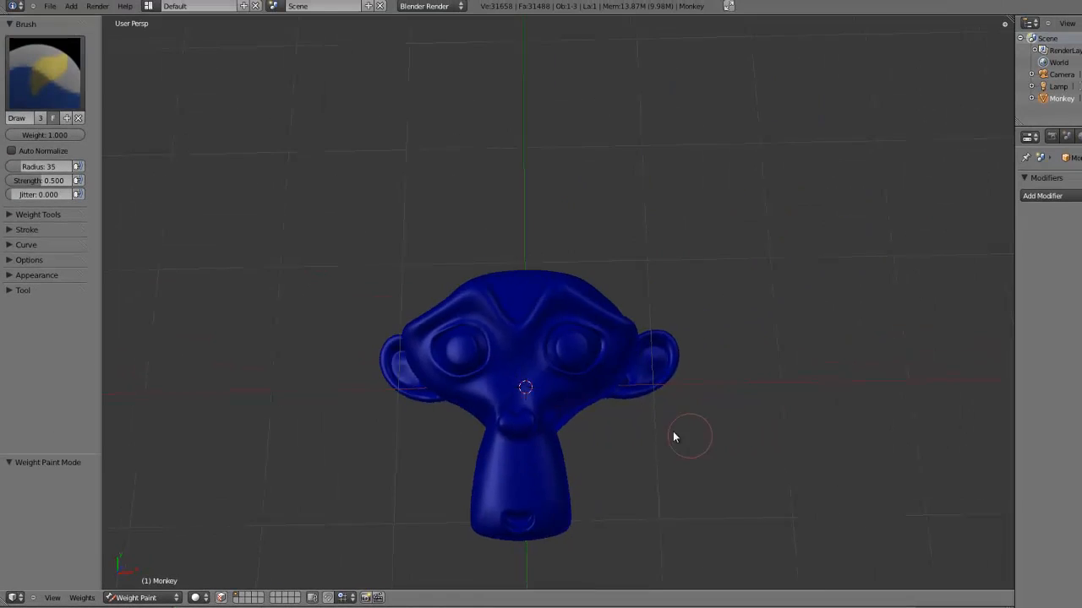
{"action": "middle_click_drag", "start_coordinate": [674, 437], "coordinate": [625, 407]}
{"action": "middle_click_drag", "start_coordinate": [388, 510], "coordinate": [462, 337]}
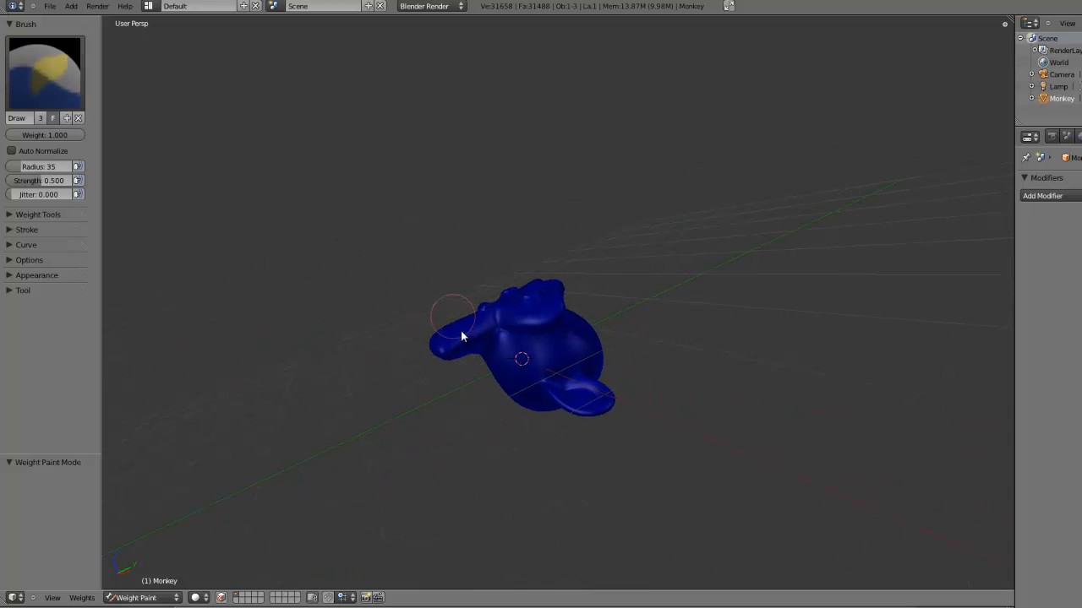
{"action": "mouse_move", "coordinate": [609, 403]}
{"action": "left_mouse_down"}
{"action": "mouse_move", "coordinate": [580, 389]}
{"action": "mouse_move", "coordinate": [575, 413]}
{"action": "left_mouse_up"}
{"action": "middle_click_drag", "start_coordinate": [544, 450], "coordinate": [673, 433]}
{"action": "scroll", "coordinate": [555, 517], "scroll_direction": "up", "scroll_amount": 3}
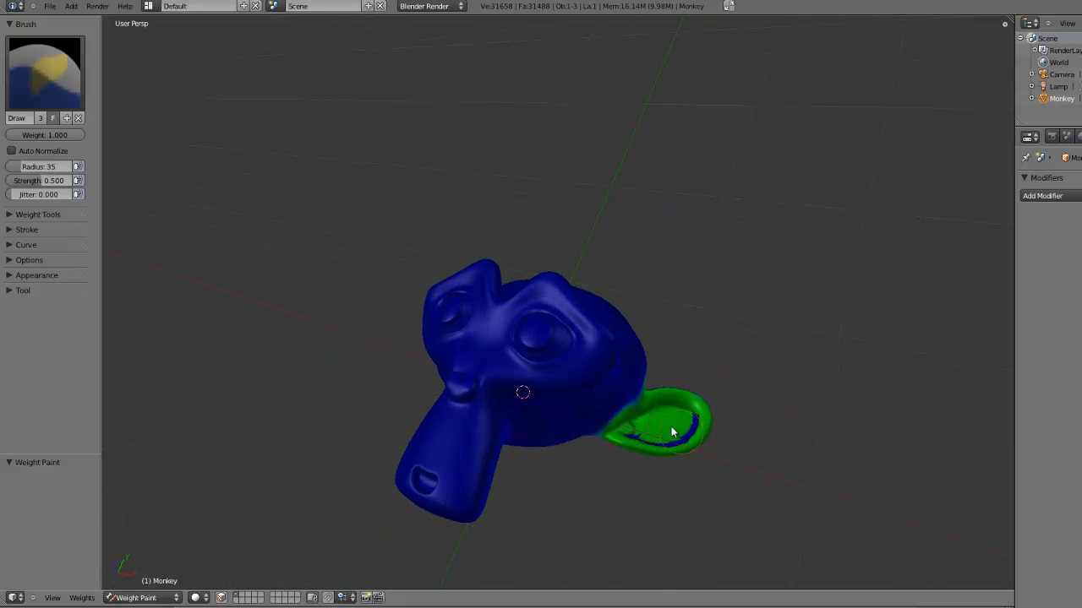
{"action": "left_click_drag", "start_coordinate": [666, 411], "coordinate": [672, 404]}
{"action": "middle_click_drag", "start_coordinate": [602, 446], "coordinate": [569, 460]}
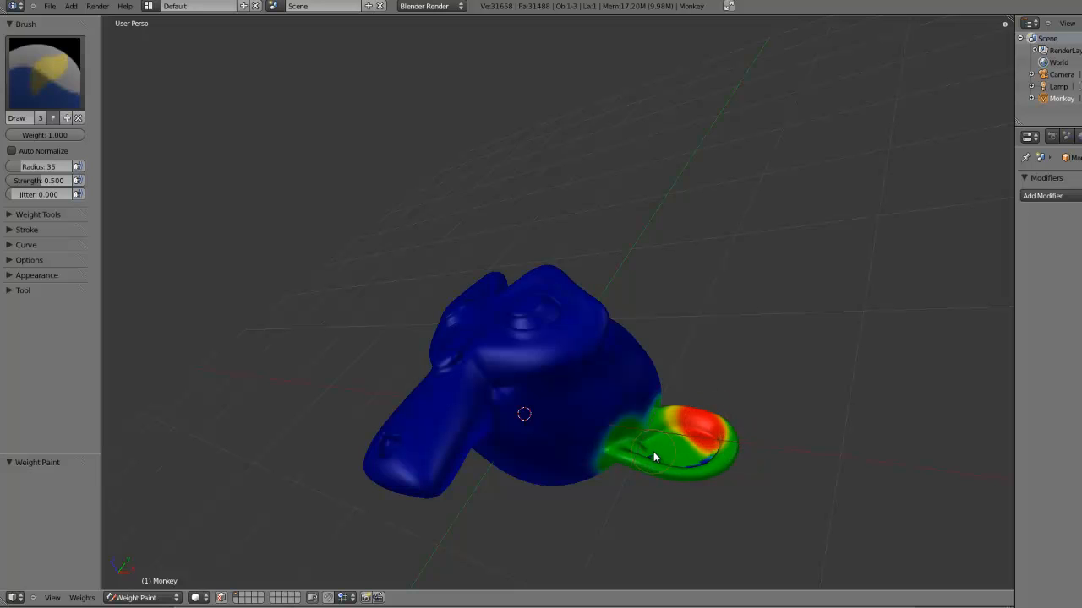
Step: Examine the painted weights from several sides, including the front orthographic view
{"action": "scroll", "coordinate": [566, 419], "scroll_direction": "down", "scroll_amount": 3}
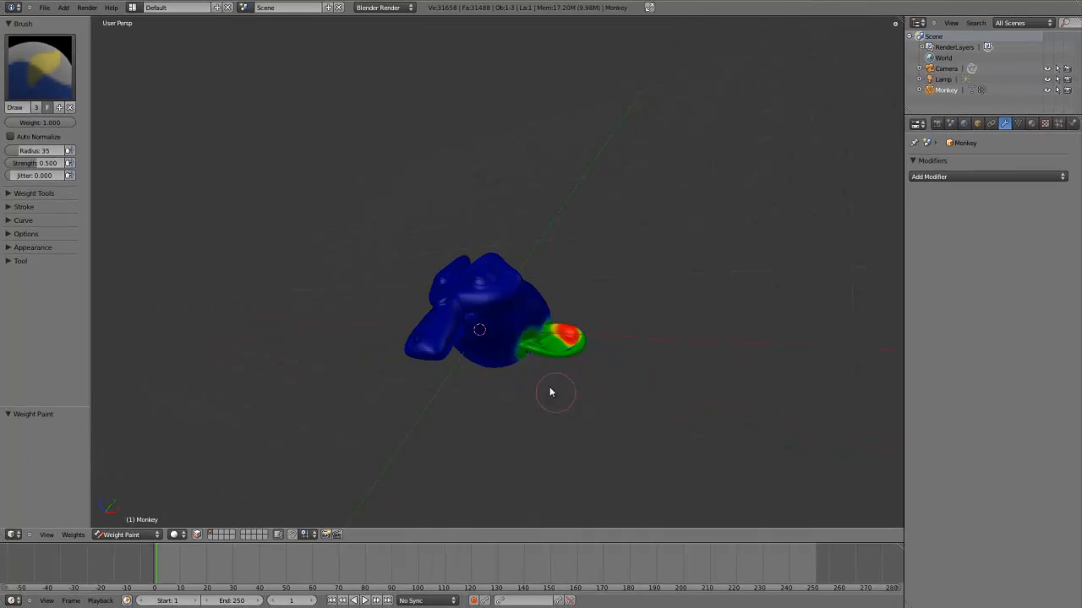
{"action": "middle_click_drag", "start_coordinate": [617, 437], "coordinate": [572, 304]}
{"action": "mouse_move", "coordinate": [509, 272]}
{"action": "middle_mouse_down"}
{"action": "mouse_move", "coordinate": [451, 229]}
{"action": "mouse_move", "coordinate": [589, 355]}
{"action": "mouse_move", "coordinate": [584, 391]}
{"action": "mouse_move", "coordinate": [586, 379]}
{"action": "mouse_move", "coordinate": [523, 387]}
{"action": "mouse_move", "coordinate": [462, 361]}
{"action": "middle_mouse_up"}
{"action": "scroll", "coordinate": [609, 415], "scroll_direction": "up", "scroll_amount": 3}
{"action": "scroll", "coordinate": [463, 362], "scroll_direction": "down", "scroll_amount": 2}
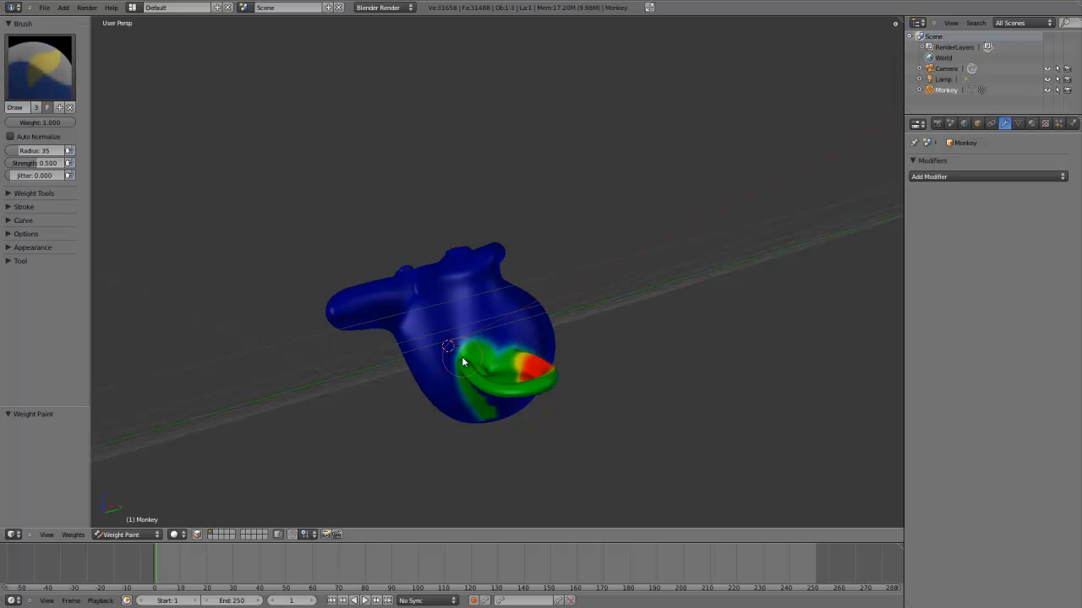
{"action": "key", "text": "KP_1"}
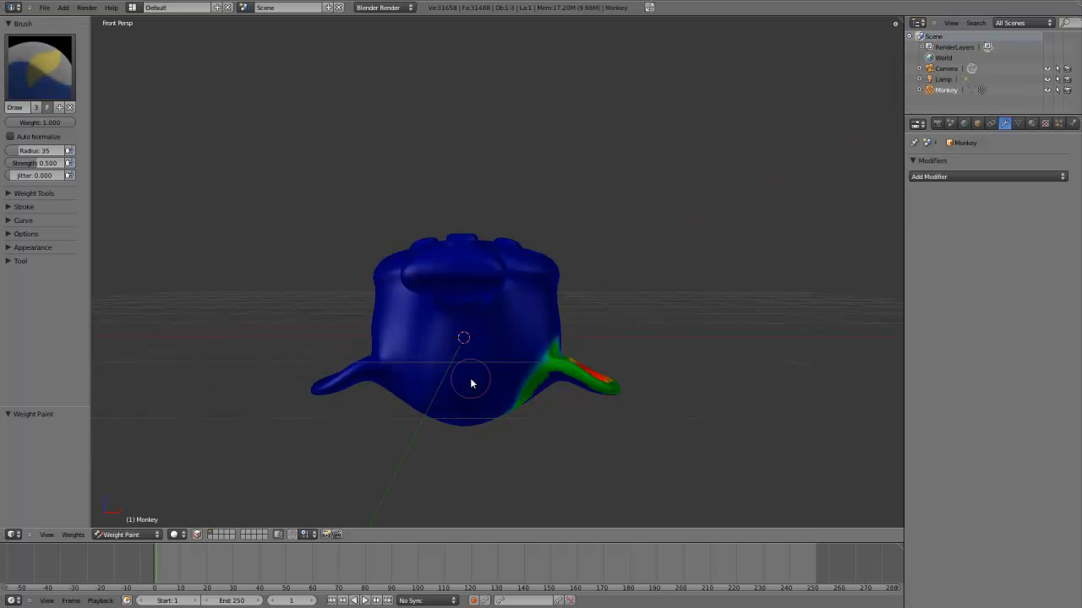
{"action": "key", "text": "KP_5"}
{"action": "scroll", "coordinate": [384, 406], "scroll_direction": "up", "scroll_amount": 4}
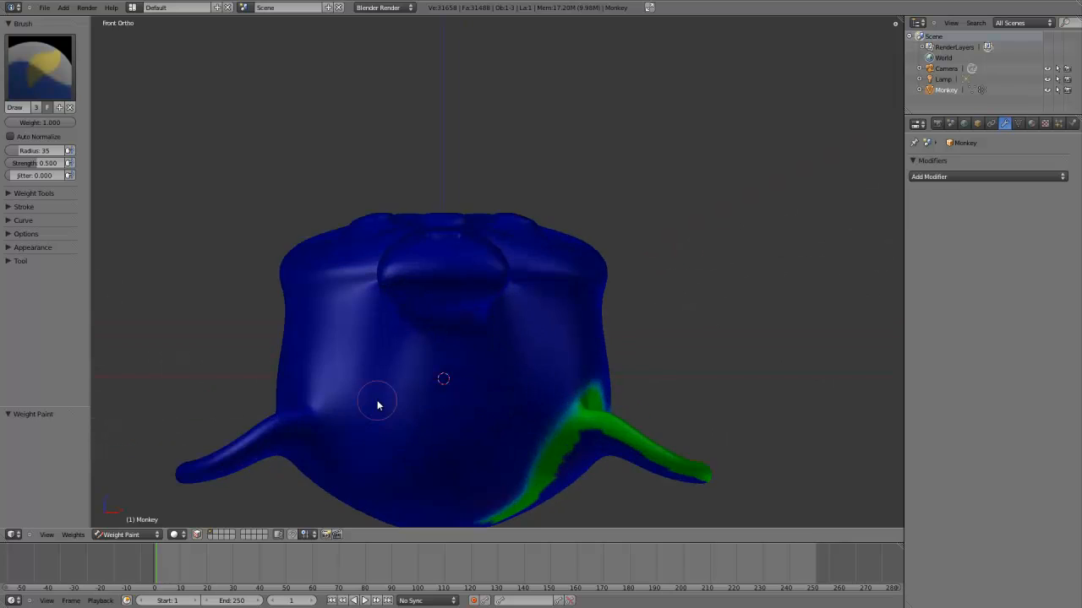
{"action": "scroll", "coordinate": [380, 403], "scroll_direction": "down", "scroll_amount": 4}
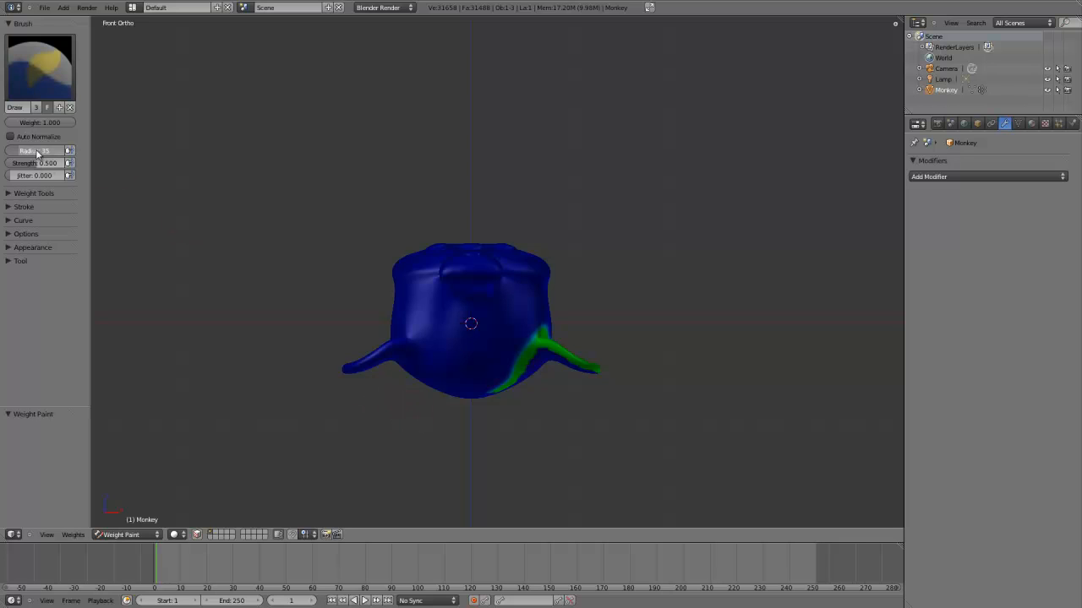
Step: Set the brush radius to 127 and paint weight over the back of the monkey's head and around the ears
{"action": "left_click_drag", "start_coordinate": [36, 151], "coordinate": [61, 153]}
{"action": "mouse_move", "coordinate": [544, 386]}
{"action": "left_mouse_down"}
{"action": "mouse_move", "coordinate": [363, 380]}
{"action": "mouse_move", "coordinate": [580, 371]}
{"action": "mouse_move", "coordinate": [713, 346]}
{"action": "left_mouse_up"}
{"action": "middle_click_drag", "start_coordinate": [713, 346], "coordinate": [363, 345]}
{"action": "left_click_drag", "start_coordinate": [394, 344], "coordinate": [574, 396]}
{"action": "mouse_move", "coordinate": [698, 396]}
{"action": "middle_mouse_down"}
{"action": "mouse_move", "coordinate": [446, 374]}
{"action": "mouse_move", "coordinate": [425, 403]}
{"action": "middle_mouse_up"}
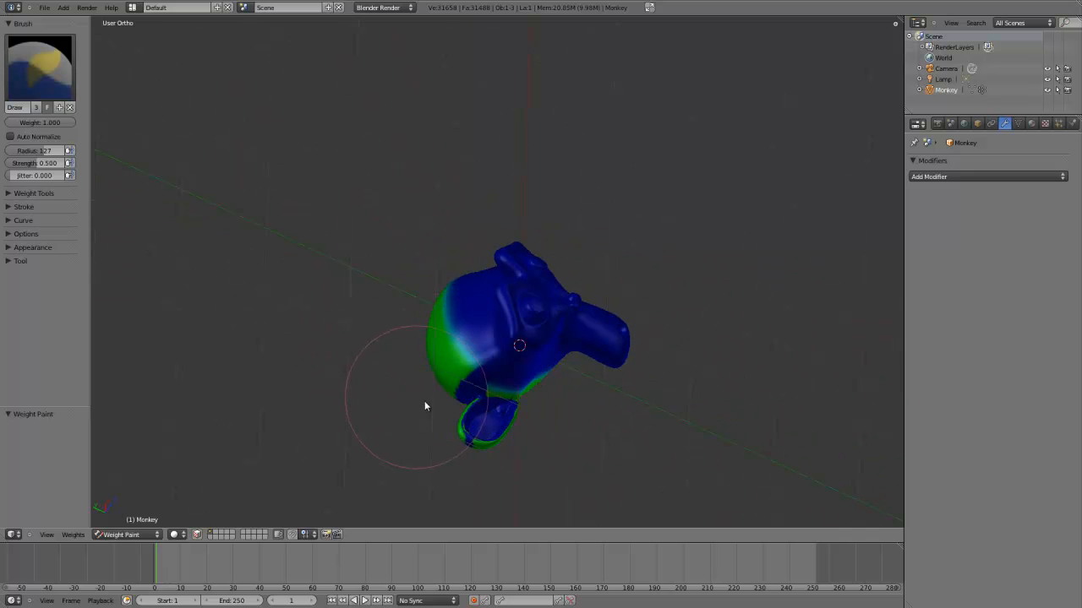
{"action": "left_click_drag", "start_coordinate": [426, 403], "coordinate": [533, 457]}
{"action": "mouse_move", "coordinate": [613, 436]}
{"action": "middle_mouse_down"}
{"action": "mouse_move", "coordinate": [611, 278]}
{"action": "mouse_move", "coordinate": [526, 386]}
{"action": "middle_mouse_up"}
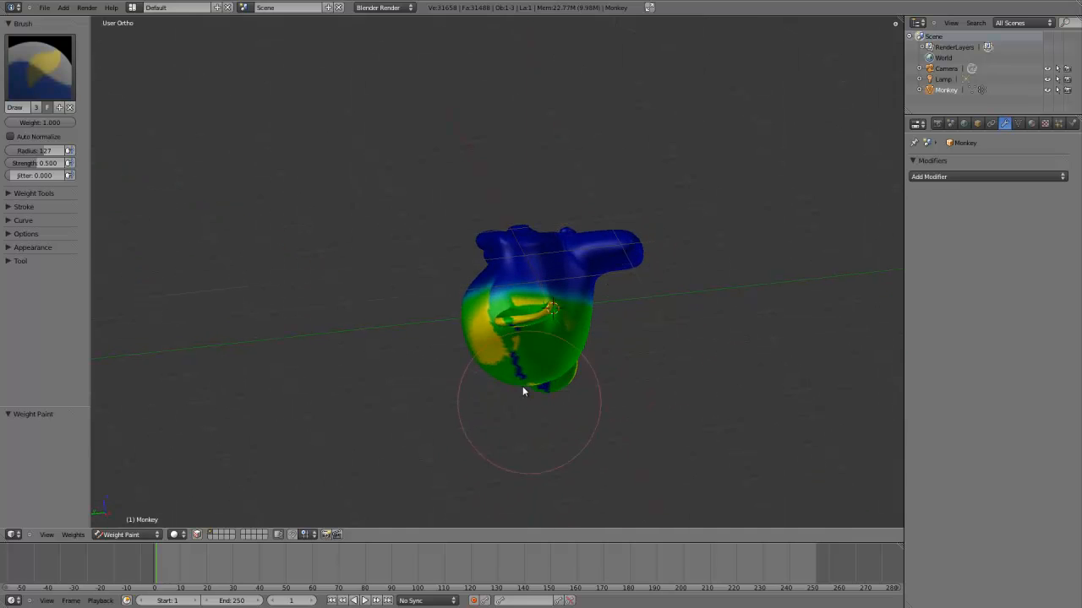
{"action": "mouse_move", "coordinate": [526, 386]}
{"action": "left_mouse_down"}
{"action": "mouse_move", "coordinate": [548, 394]}
{"action": "mouse_move", "coordinate": [519, 330]}
{"action": "left_mouse_up"}
Step: Build up more weight on the monkey's two ears
{"action": "mouse_move", "coordinate": [519, 331]}
{"action": "middle_mouse_down"}
{"action": "mouse_move", "coordinate": [485, 471]}
{"action": "mouse_move", "coordinate": [318, 530]}
{"action": "mouse_move", "coordinate": [338, 381]}
{"action": "middle_mouse_up"}
{"action": "left_click_drag", "start_coordinate": [339, 382], "coordinate": [338, 387]}
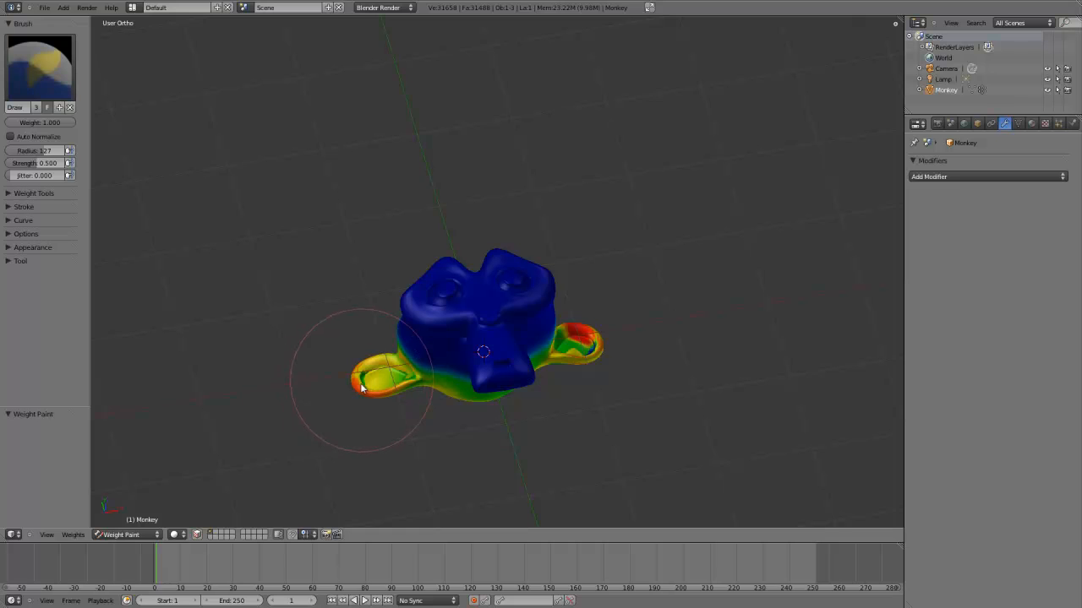
{"action": "left_click_drag", "start_coordinate": [599, 363], "coordinate": [606, 358]}
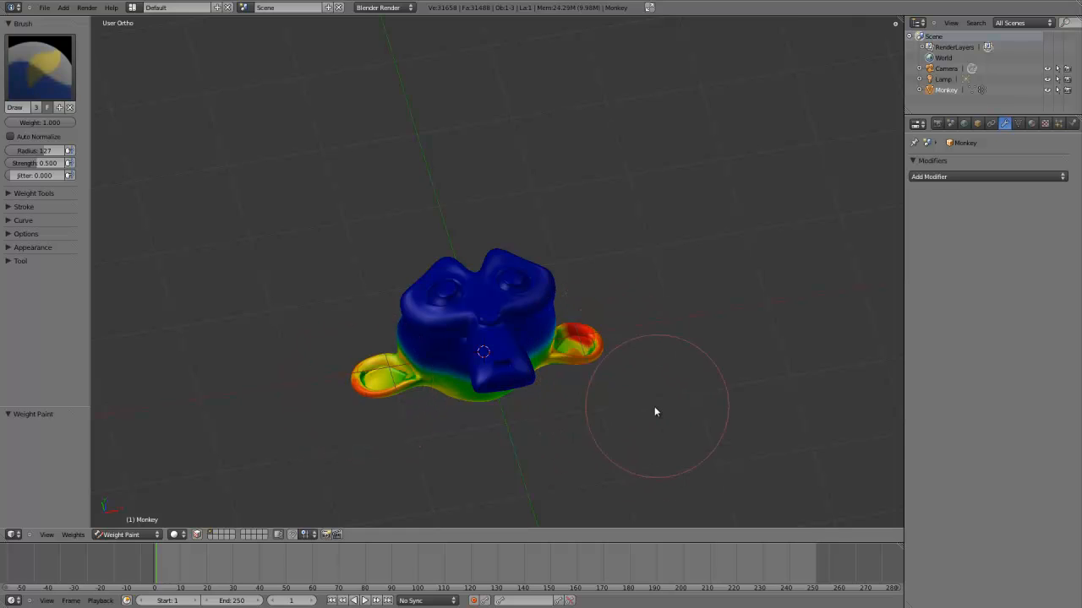
Step: Rename the monkey's painted vertex group as Mask
{"action": "mouse_move", "coordinate": [654, 410]}
{"action": "middle_mouse_down"}
{"action": "mouse_move", "coordinate": [527, 241]}
{"action": "mouse_move", "coordinate": [326, 242]}
{"action": "mouse_move", "coordinate": [357, 43]}
{"action": "middle_mouse_up"}
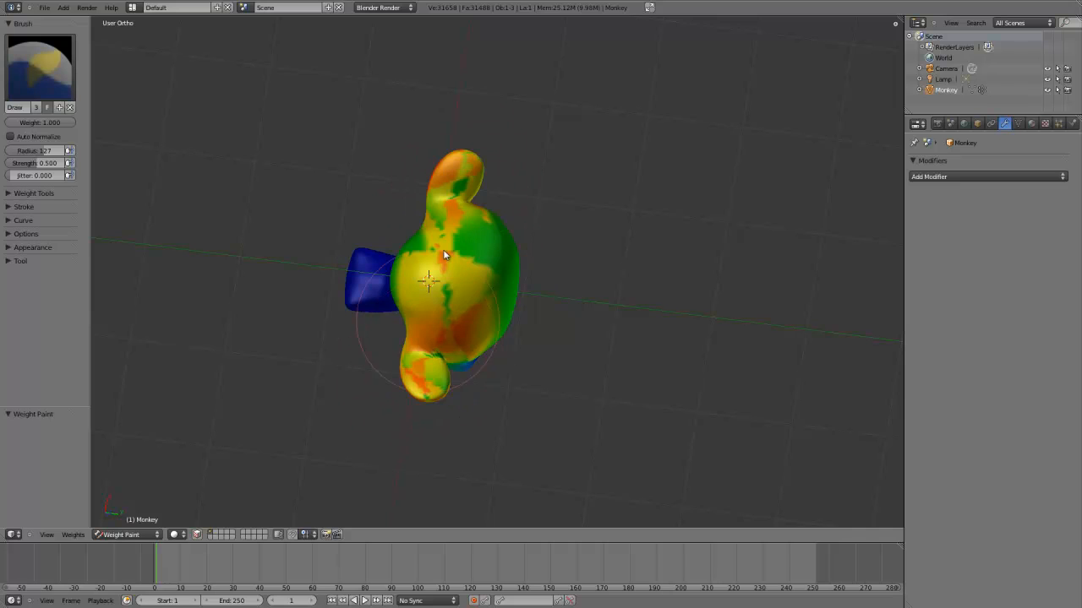
{"action": "middle_click_drag", "start_coordinate": [443, 251], "coordinate": [671, 341]}
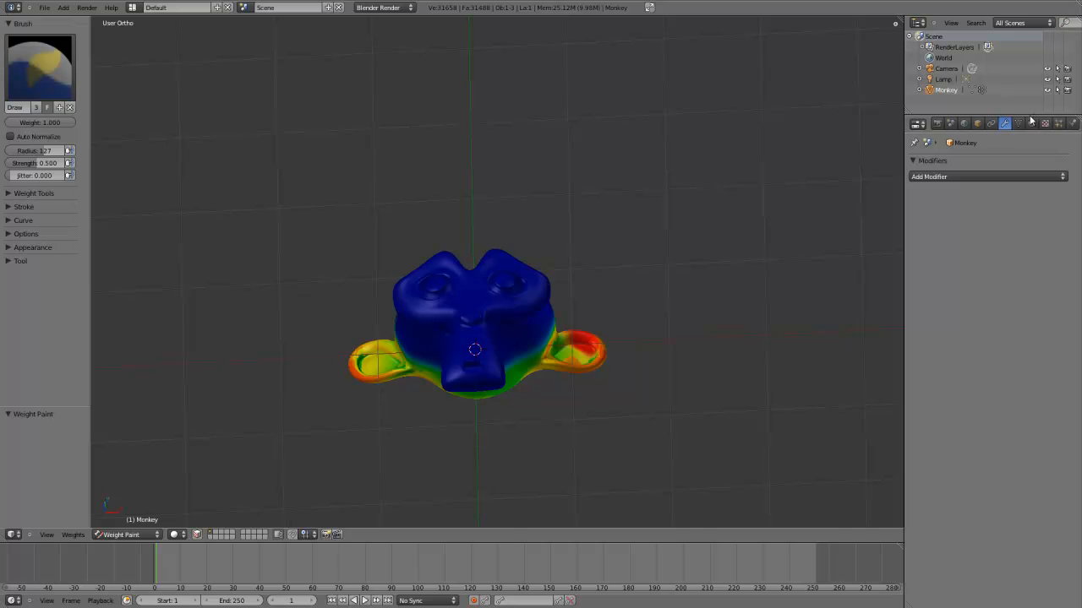
{"action": "left_click", "coordinate": [1018, 124]}
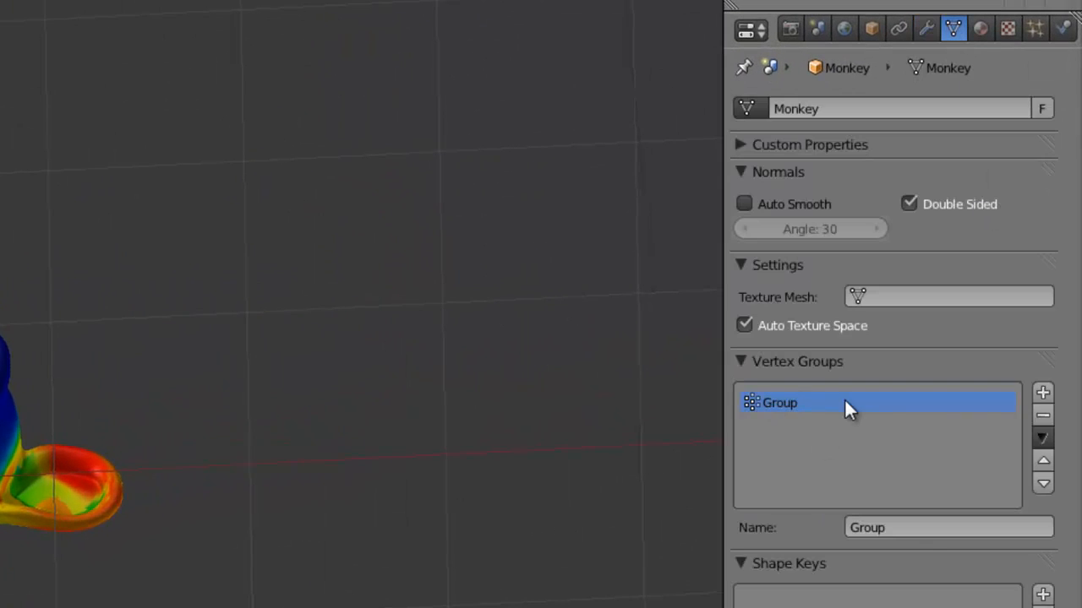
{"action": "middle_click_drag", "start_coordinate": [193, 575], "coordinate": [79, 552]}
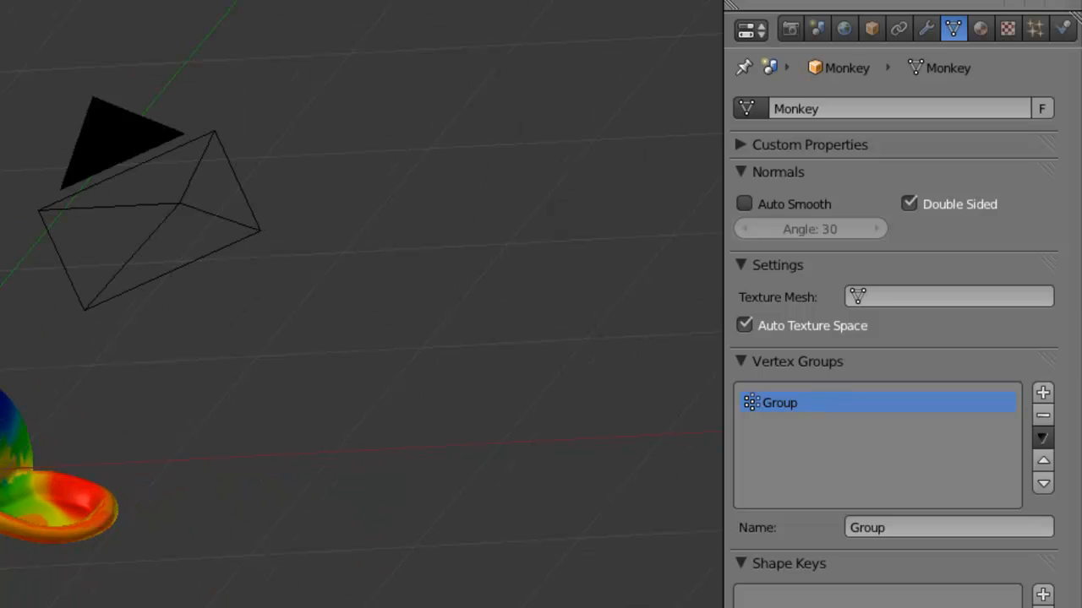
{"action": "left_click", "coordinate": [926, 530]}
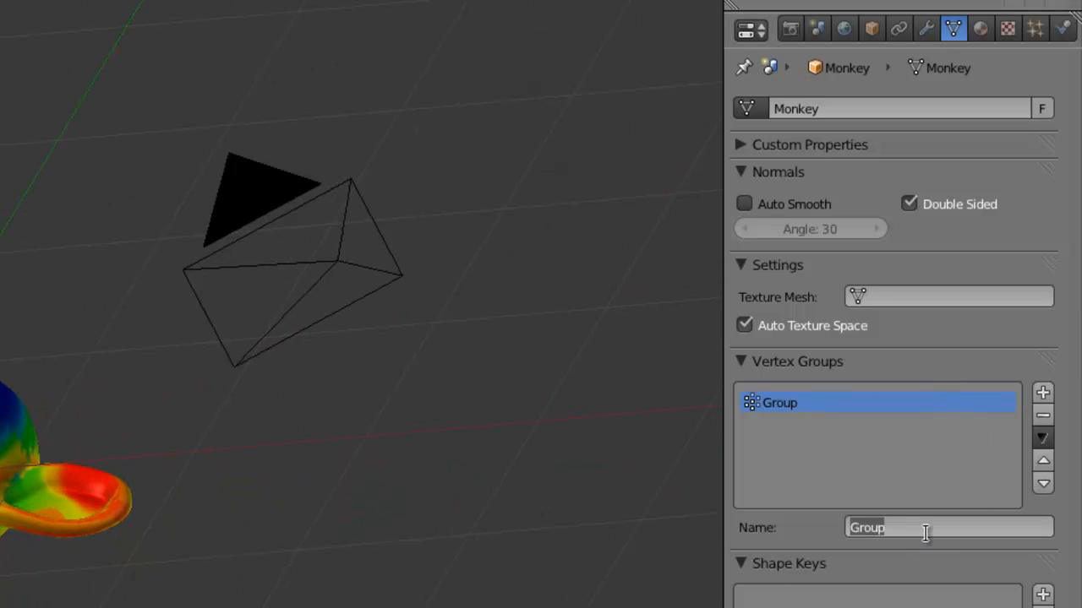
{"action": "type", "text": "Mask"}
{"action": "key", "text": "Return"}
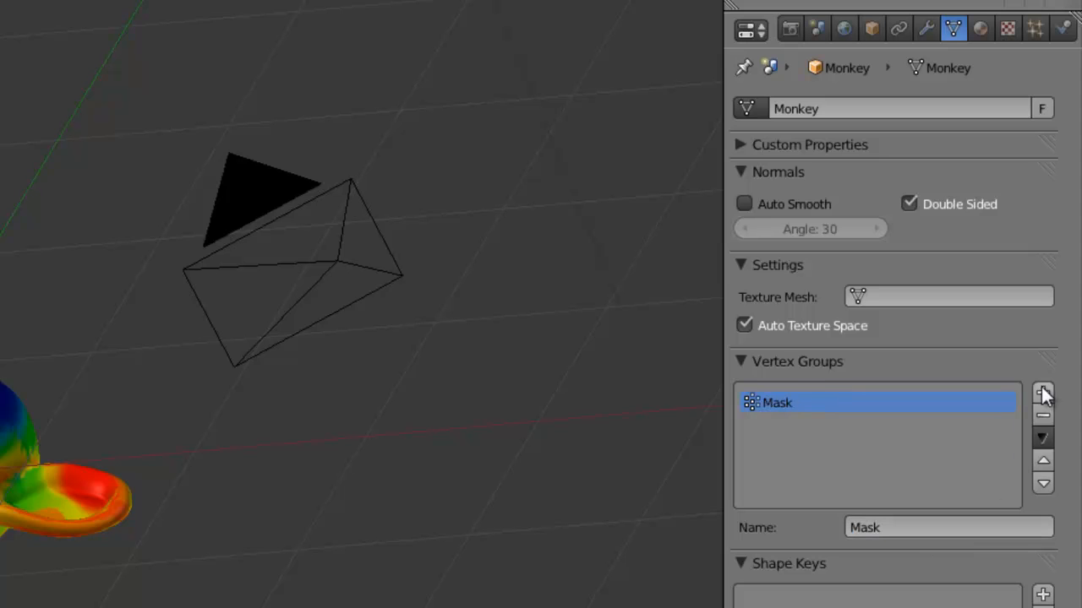
Step: Add a second, empty vertex group to the monkey, view the model with it active, and remove it again
{"action": "left_click", "coordinate": [1042, 392]}
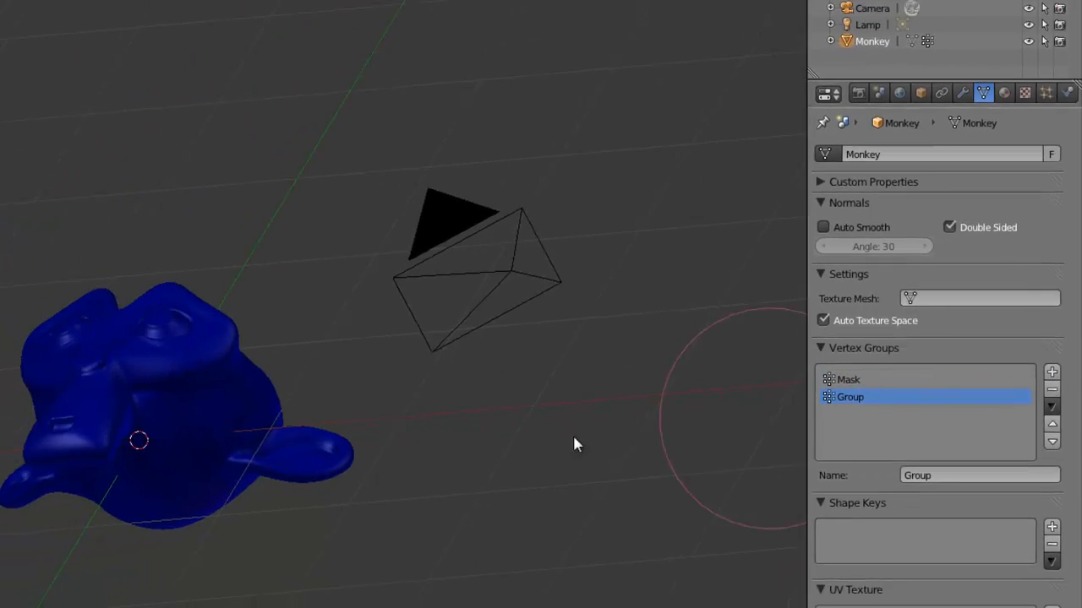
{"action": "middle_click_drag", "start_coordinate": [573, 439], "coordinate": [198, 450]}
{"action": "middle_click_drag", "start_coordinate": [10, 329], "coordinate": [189, 338]}
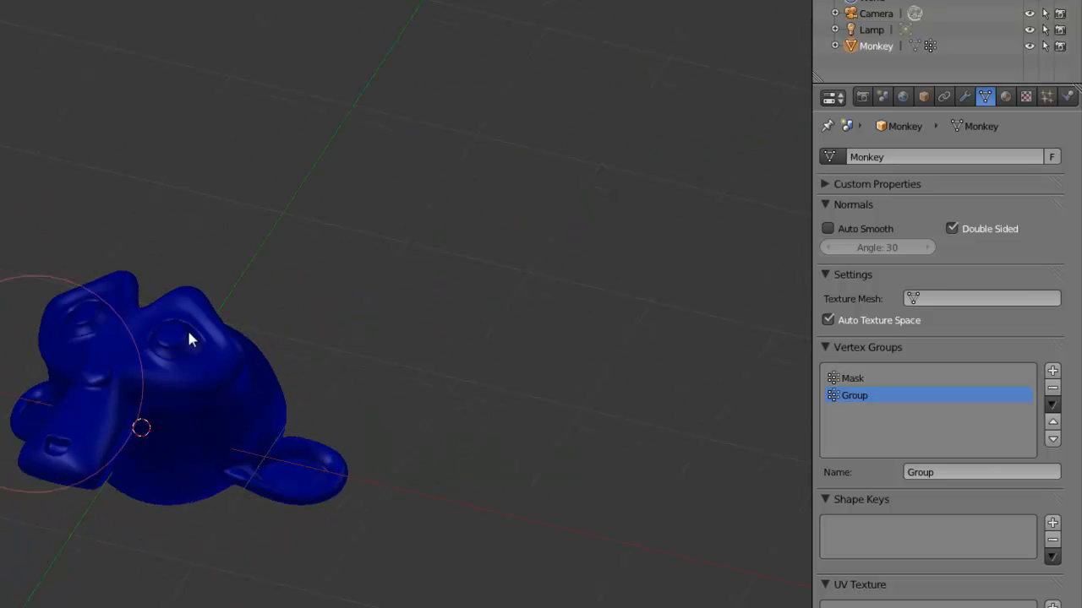
{"action": "middle_click_drag", "start_coordinate": [178, 515], "coordinate": [676, 475]}
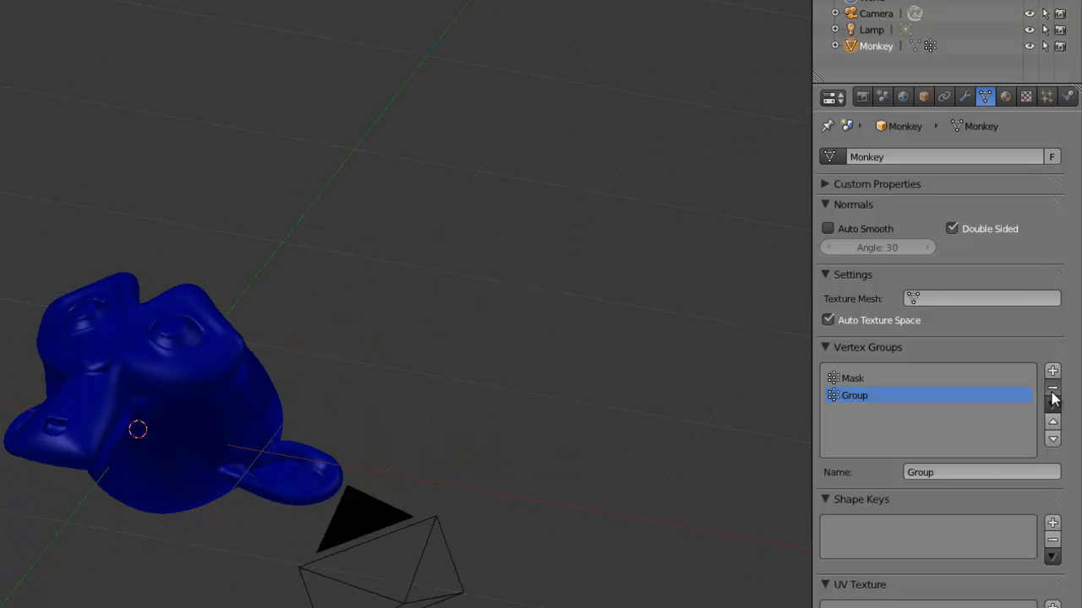
{"action": "left_click", "coordinate": [1052, 387]}
{"action": "middle_click_drag", "start_coordinate": [179, 503], "coordinate": [485, 464]}
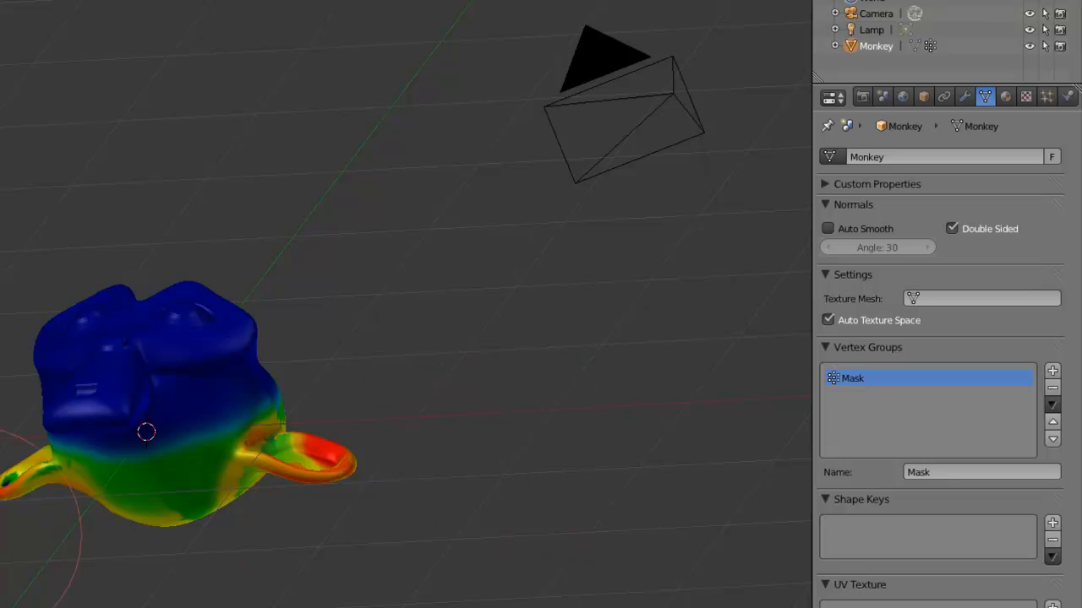
Step: Switch the monkey back to Object Mode and add a Mask modifier to it
{"action": "left_click", "coordinate": [69, 578]}
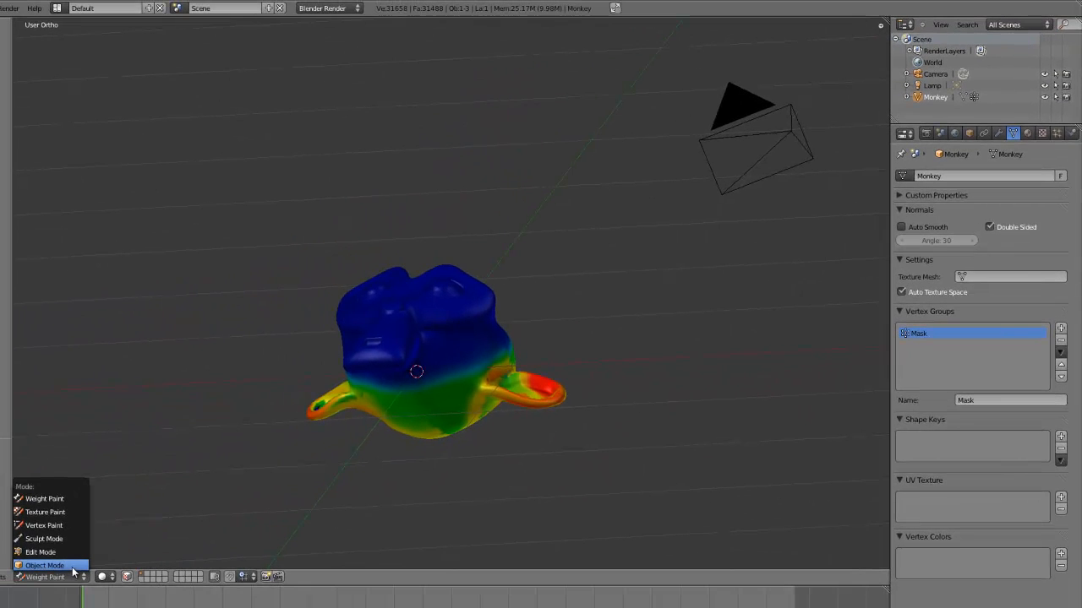
{"action": "left_click", "coordinate": [51, 565]}
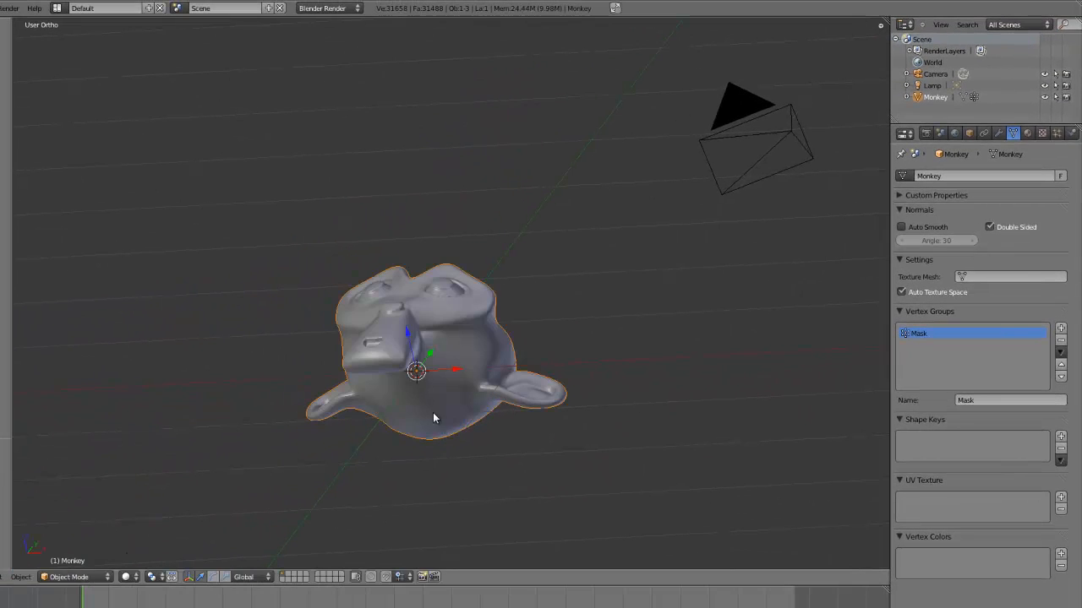
{"action": "middle_click_drag", "start_coordinate": [432, 418], "coordinate": [507, 270]}
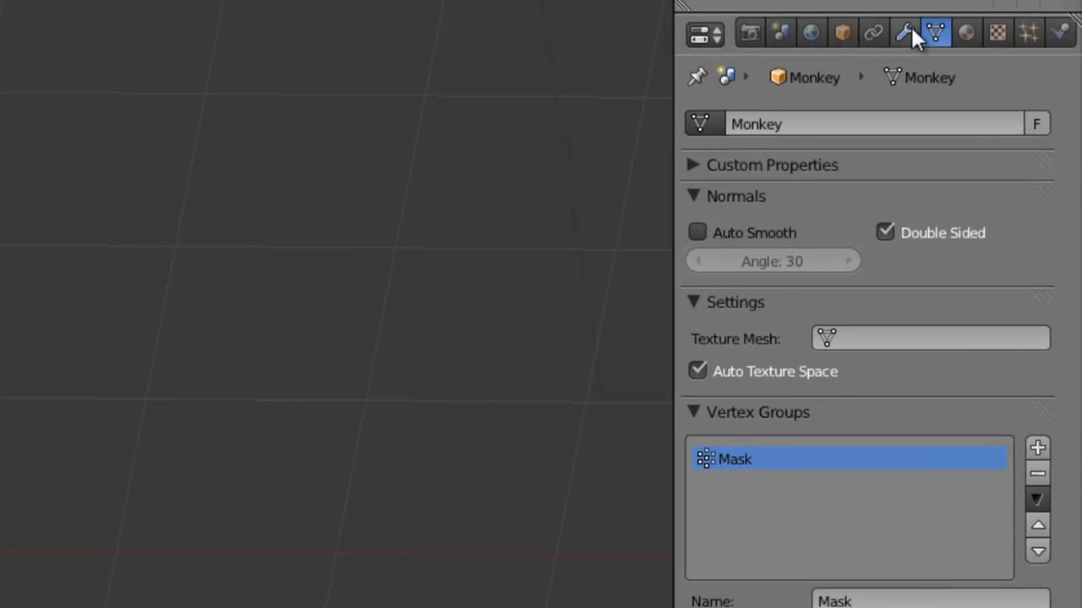
{"action": "left_click", "coordinate": [908, 27]}
{"action": "left_click", "coordinate": [915, 153]}
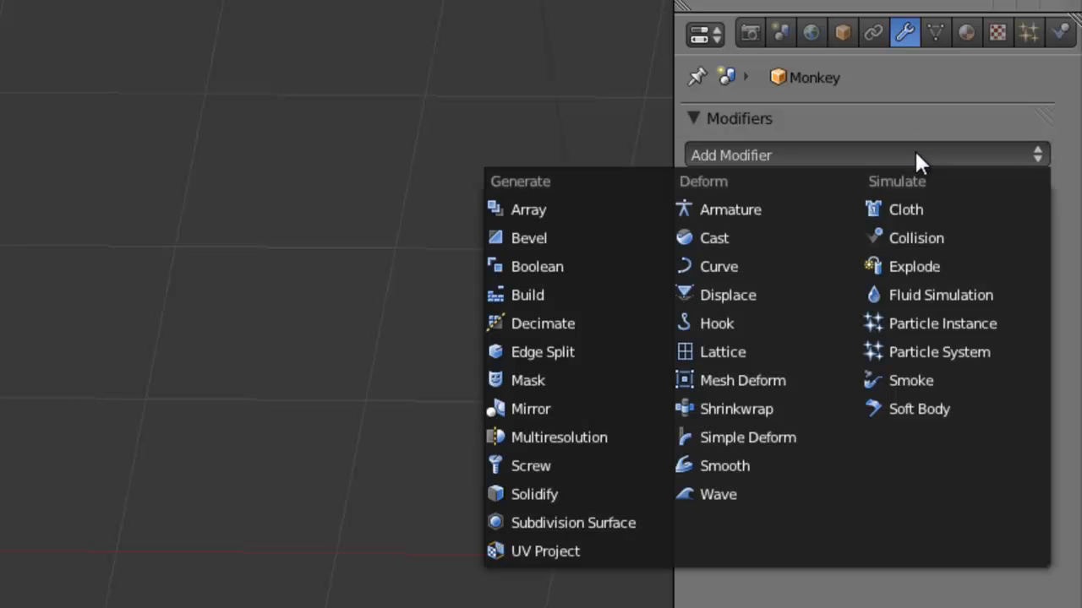
{"action": "left_click", "coordinate": [539, 378]}
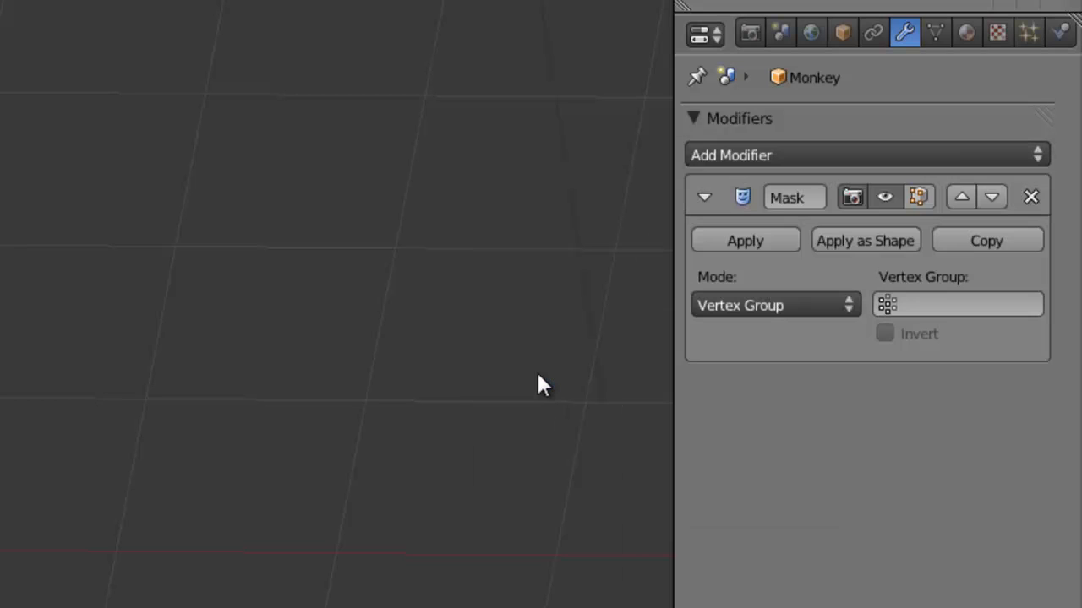
Step: Assign the Mask vertex group to the monkey's Mask modifier and invert the masking
{"action": "left_click", "coordinate": [920, 309]}
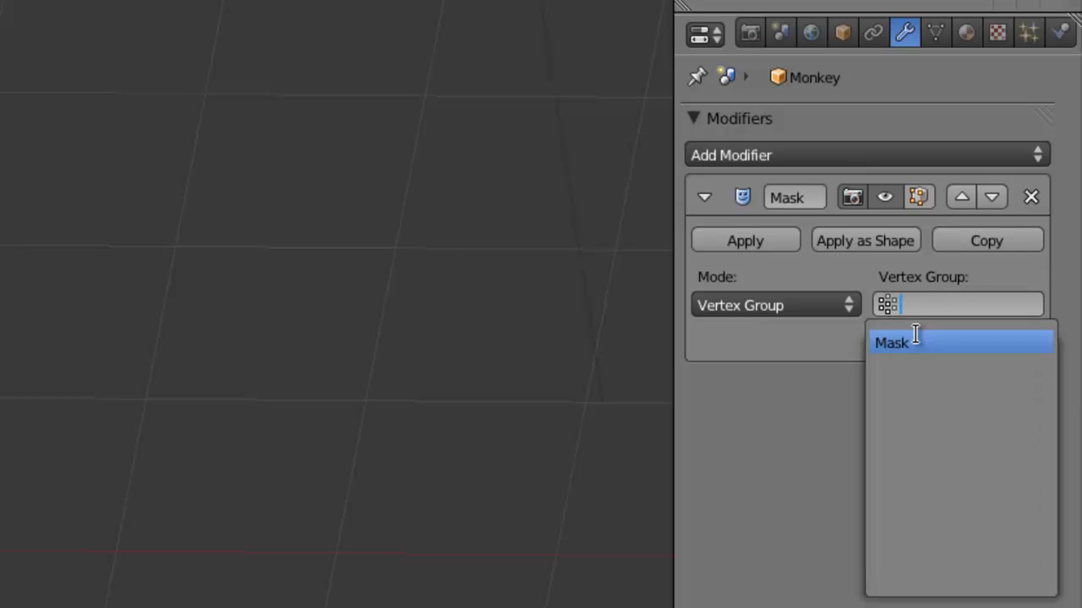
{"action": "left_click", "coordinate": [918, 335]}
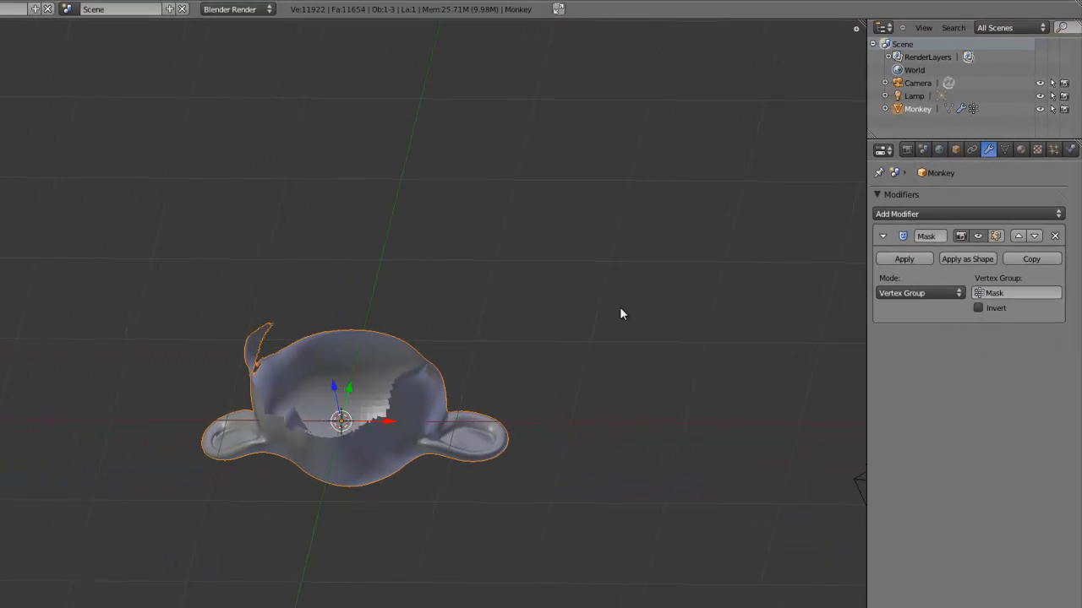
{"action": "middle_click_drag", "start_coordinate": [507, 320], "coordinate": [380, 353]}
{"action": "left_click", "coordinate": [978, 309]}
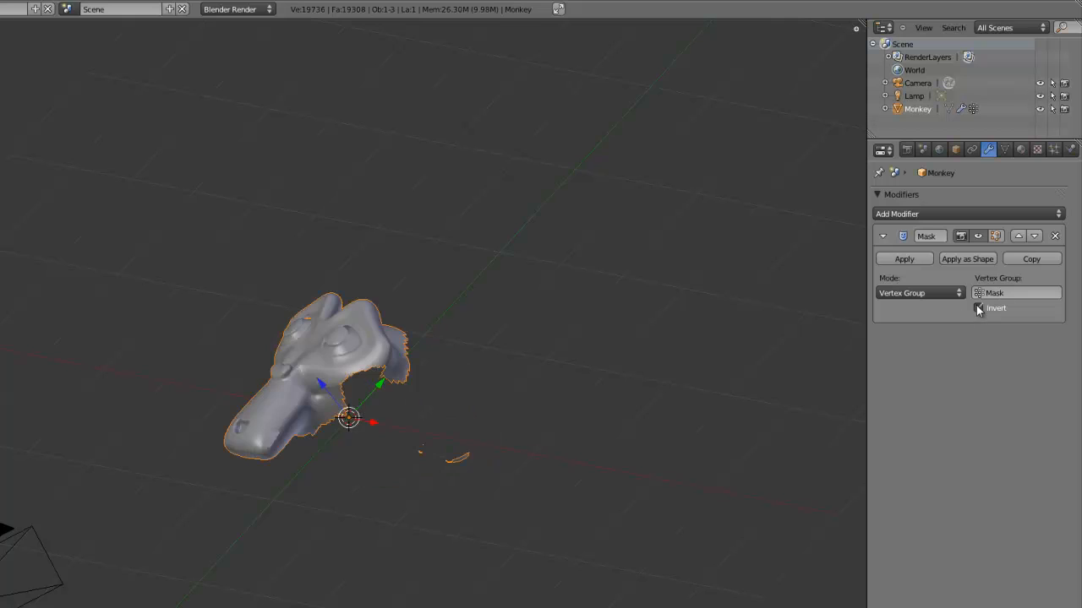
{"action": "middle_click_drag", "start_coordinate": [657, 349], "coordinate": [488, 320]}
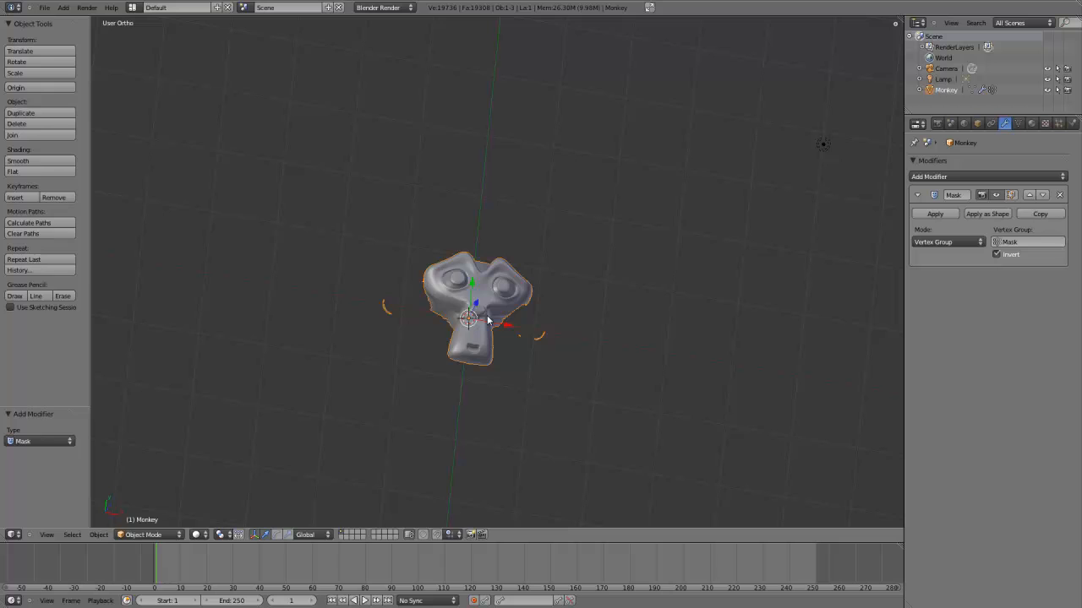
Step: Delete the monkey from the scene in Object Mode
{"action": "key", "text": "Tab"}
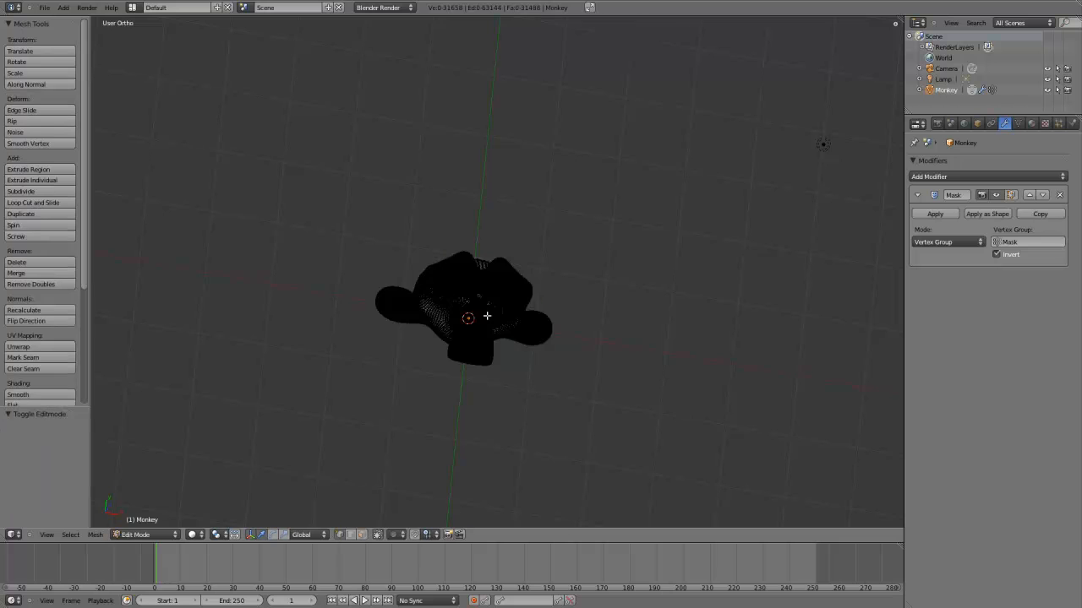
{"action": "key", "text": "Tab"}
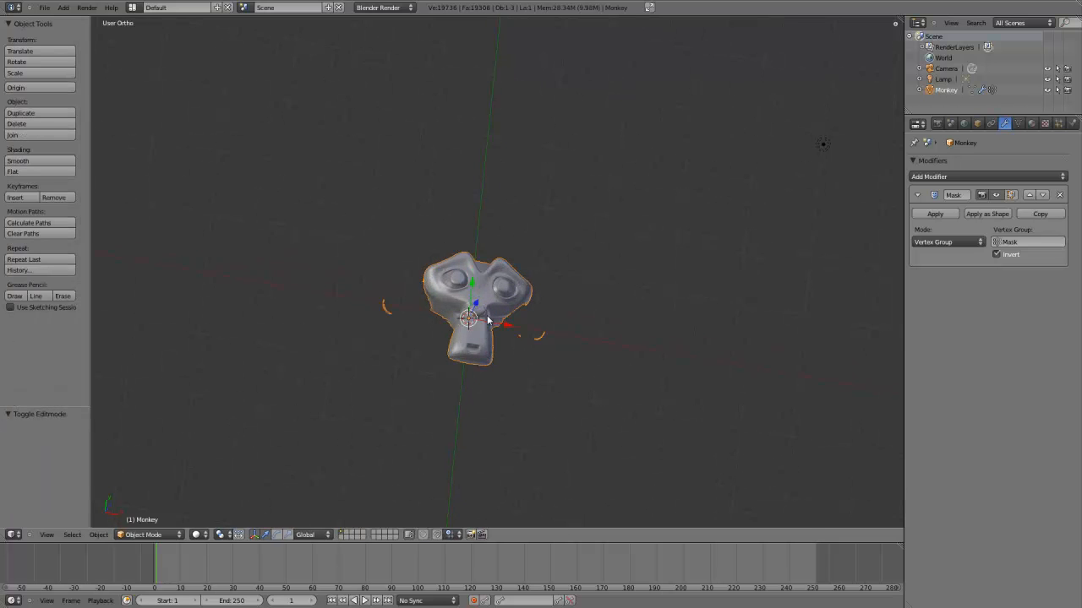
{"action": "key", "text": "x"}
{"action": "left_click", "coordinate": [466, 316]}
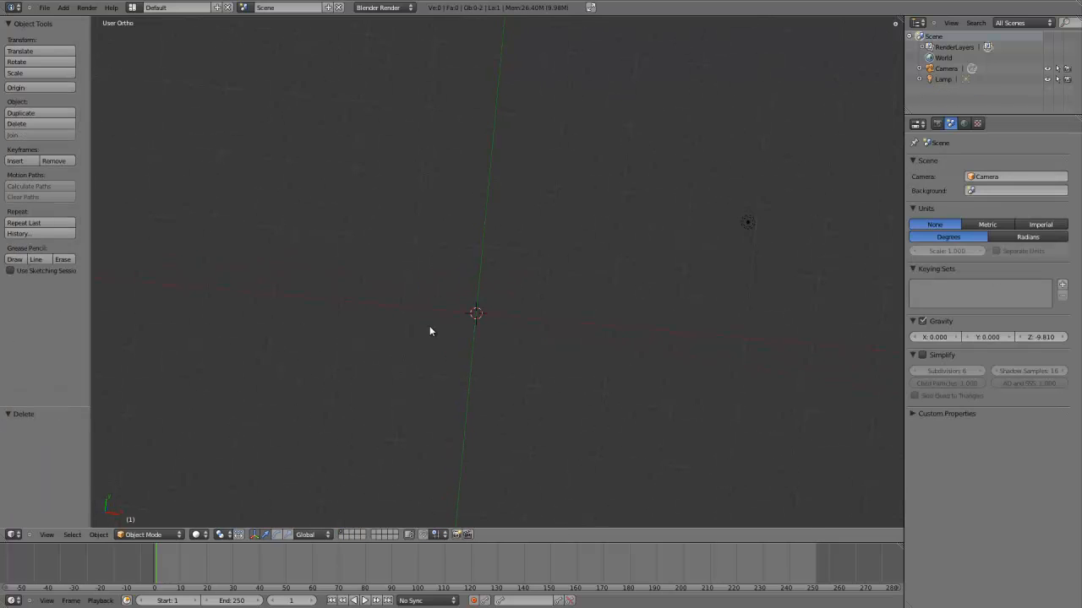
Step: Add a mesh cube at the scene's origin in top view
{"action": "key", "text": "KP_7"}
{"action": "key", "text": "shift+a"}
{"action": "mouse_move", "coordinate": [430, 330]}
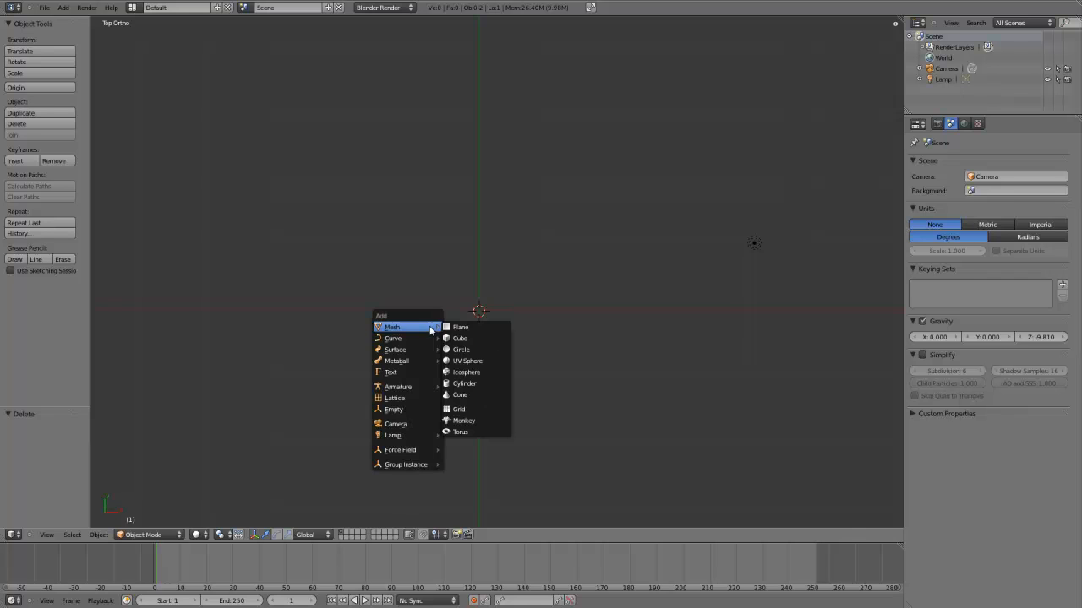
{"action": "left_click", "coordinate": [478, 334]}
{"action": "scroll", "coordinate": [498, 332], "scroll_direction": "up", "scroll_amount": 3}
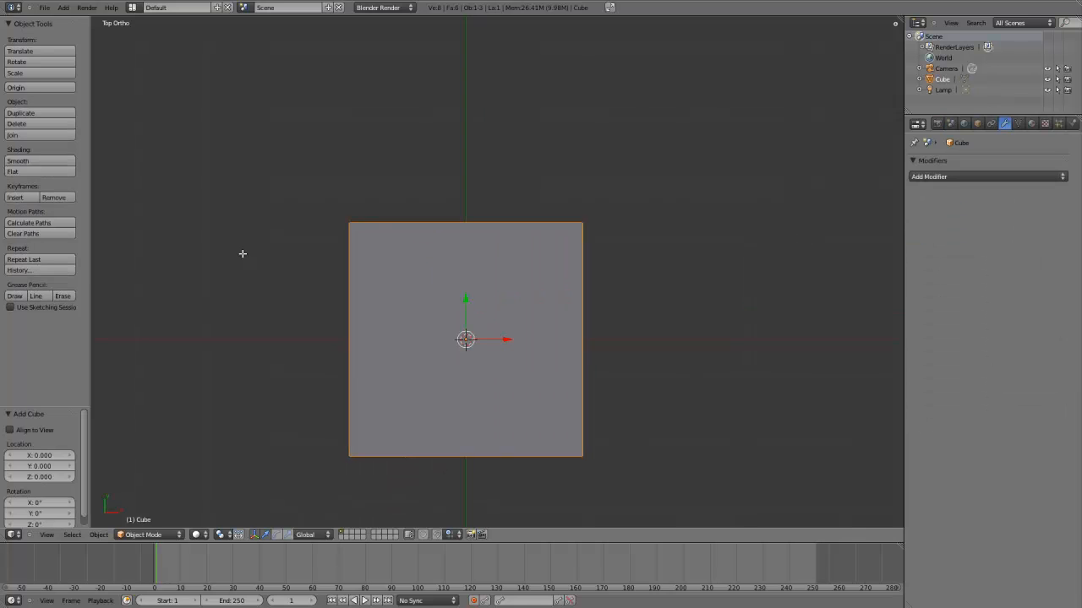
Step: Subdivide the whole cube six times in Edit Mode and return to Object Mode
{"action": "key", "text": "Tab"}
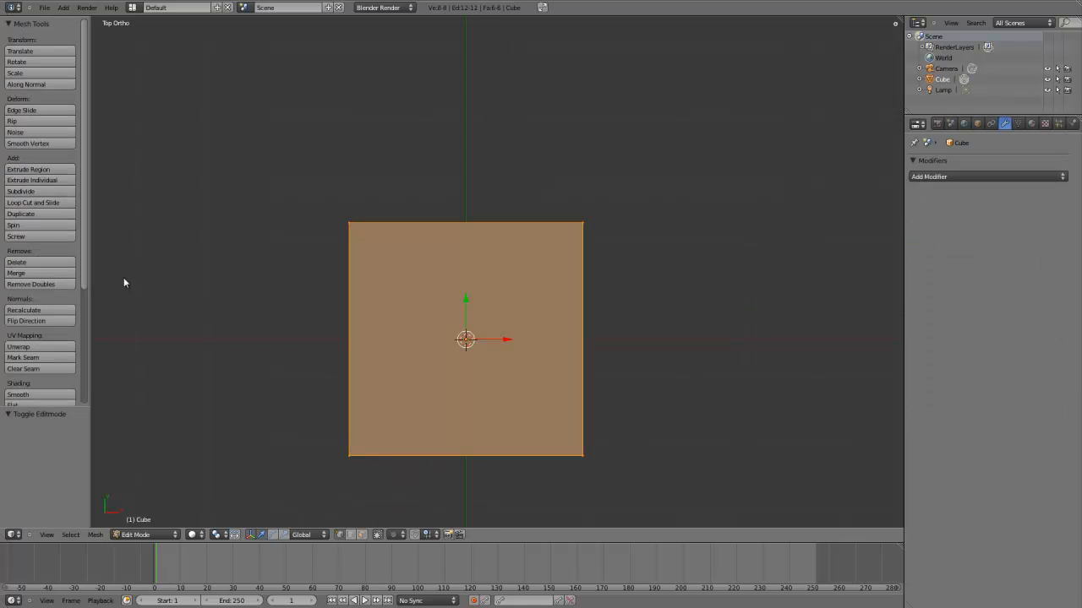
{"action": "left_click", "coordinate": [48, 191]}
{"action": "left_click", "coordinate": [48, 191]}
{"action": "left_click", "coordinate": [48, 192]}
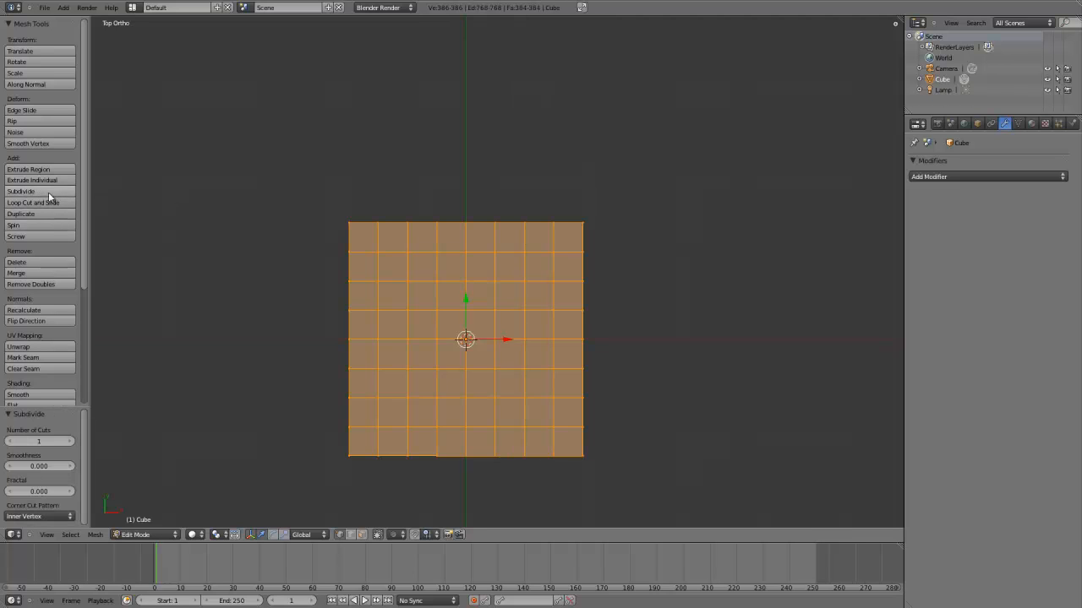
{"action": "left_click", "coordinate": [48, 192]}
{"action": "left_click", "coordinate": [49, 192]}
{"action": "key", "text": "Tab"}
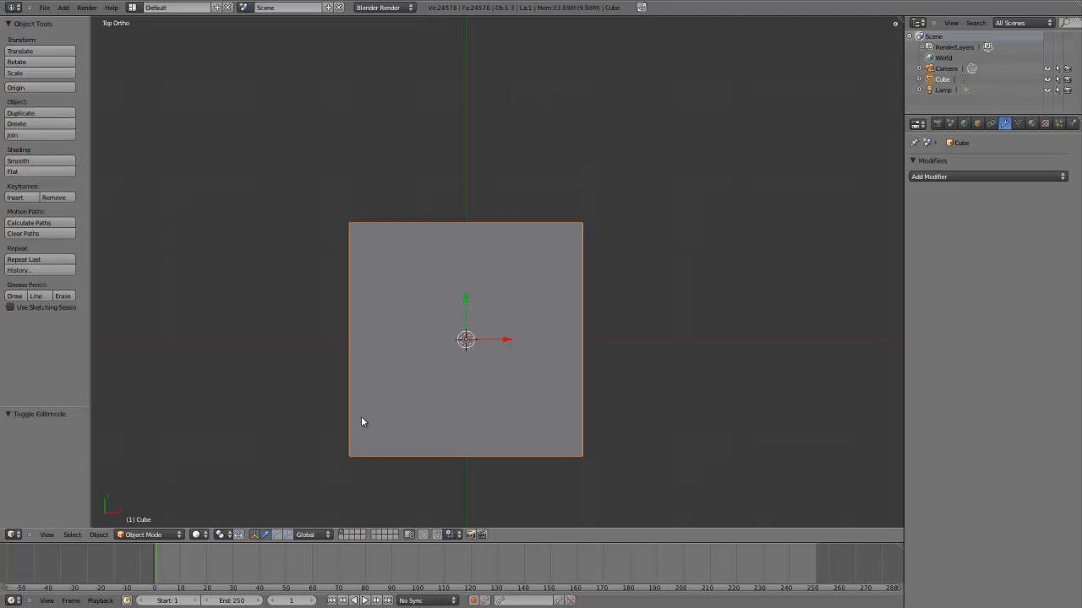
Step: Switch the cube to Weight Paint mode and set the brush radius to 20
{"action": "left_click", "coordinate": [164, 534]}
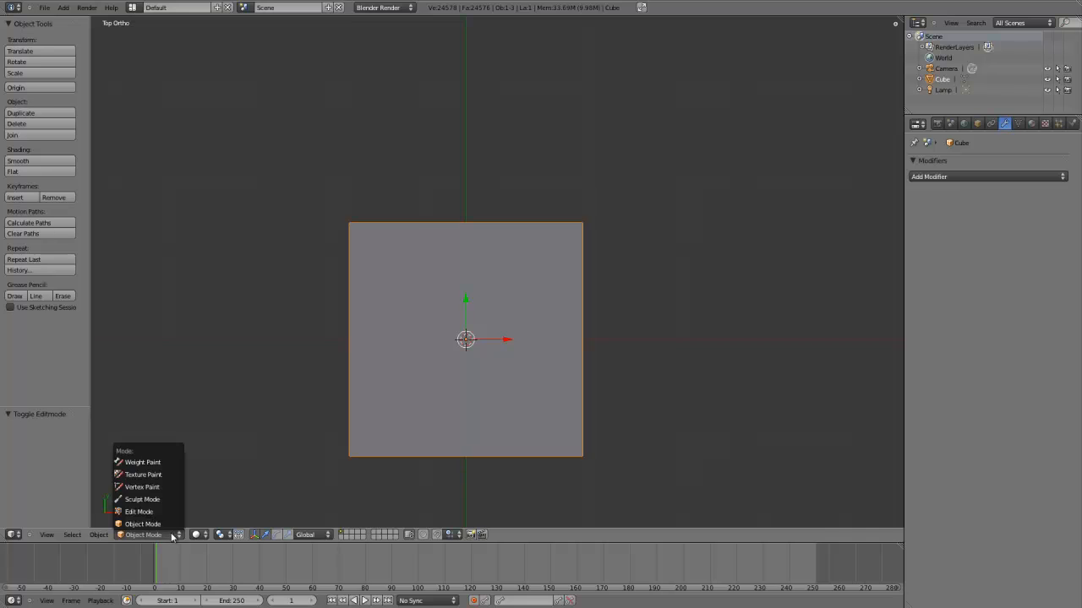
{"action": "left_click", "coordinate": [144, 463]}
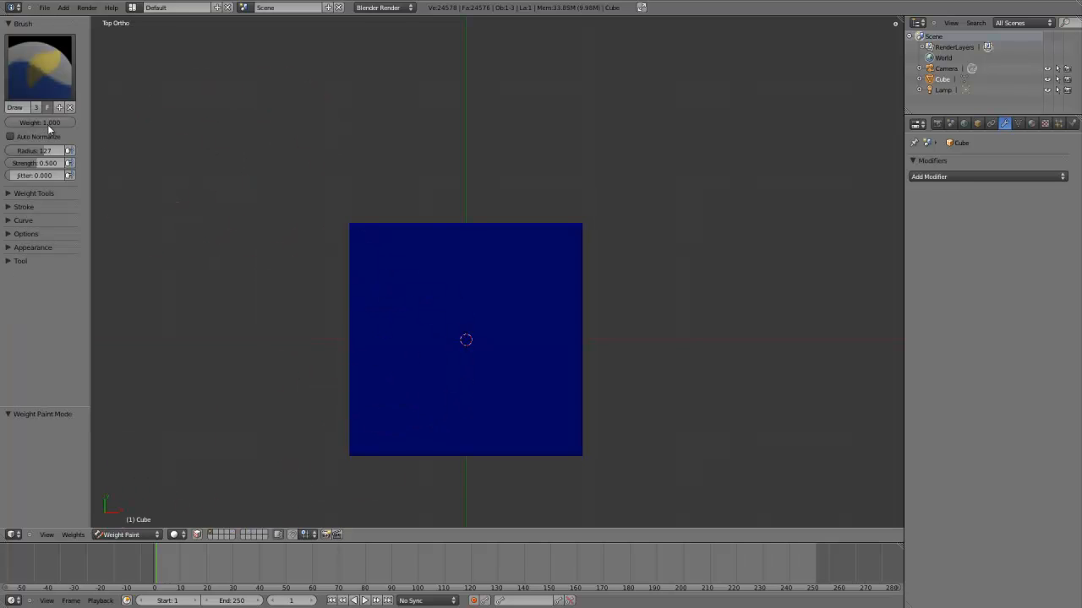
{"action": "left_click_drag", "start_coordinate": [39, 150], "coordinate": [30, 151]}
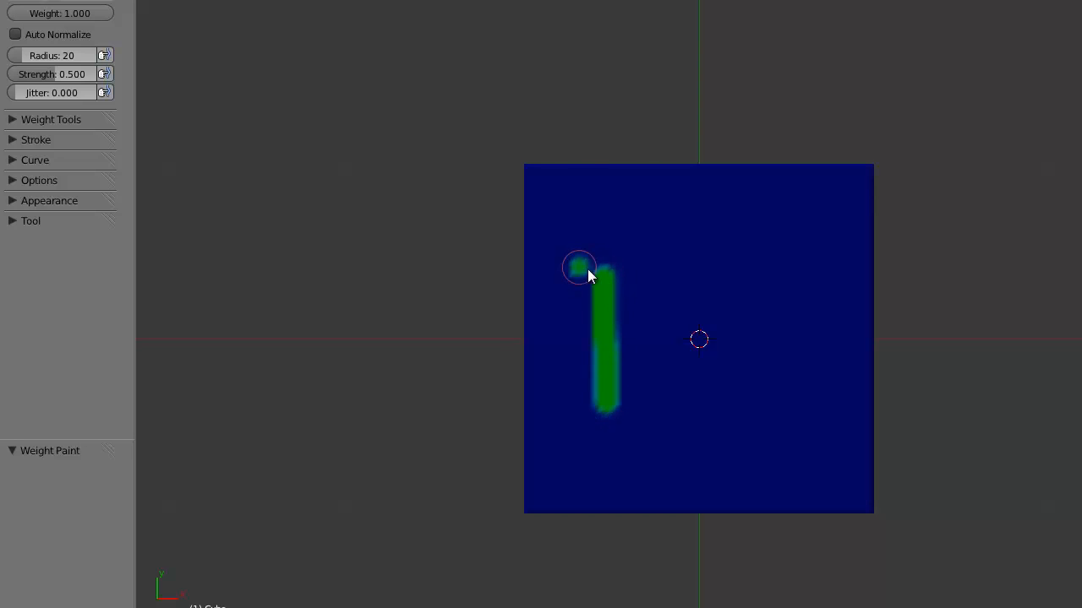
Step: Weight-paint the letters I and M on the cube's top face with weight 1.000 and strength 0.500
{"action": "left_click_drag", "start_coordinate": [587, 269], "coordinate": [644, 272]}
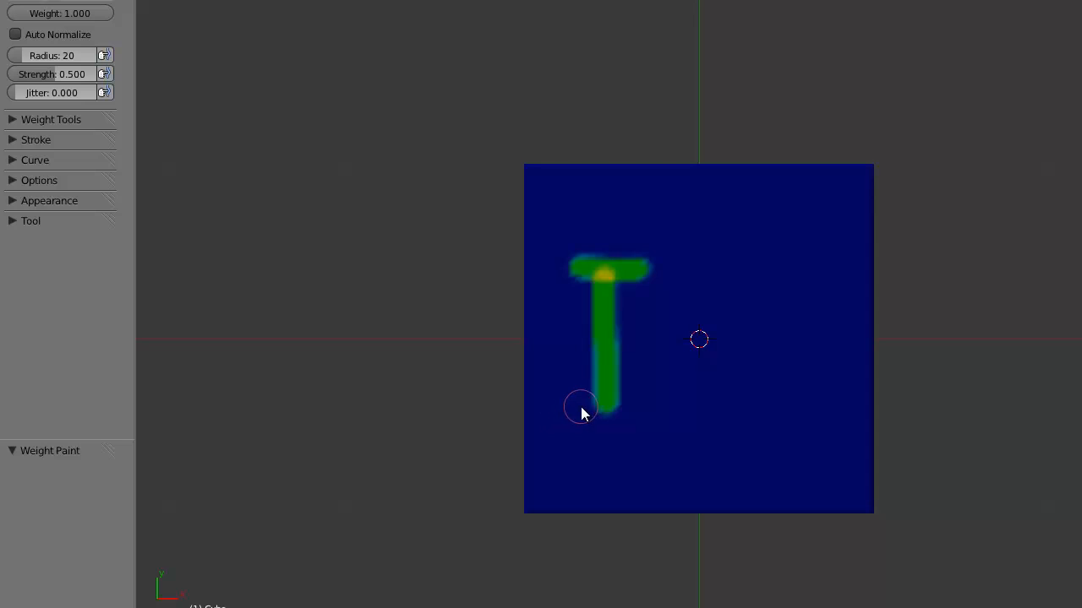
{"action": "mouse_move", "coordinate": [581, 412]}
{"action": "left_mouse_down"}
{"action": "mouse_move", "coordinate": [645, 414]}
{"action": "mouse_move", "coordinate": [751, 291]}
{"action": "left_mouse_up"}
{"action": "left_click_drag", "start_coordinate": [771, 364], "coordinate": [798, 295]}
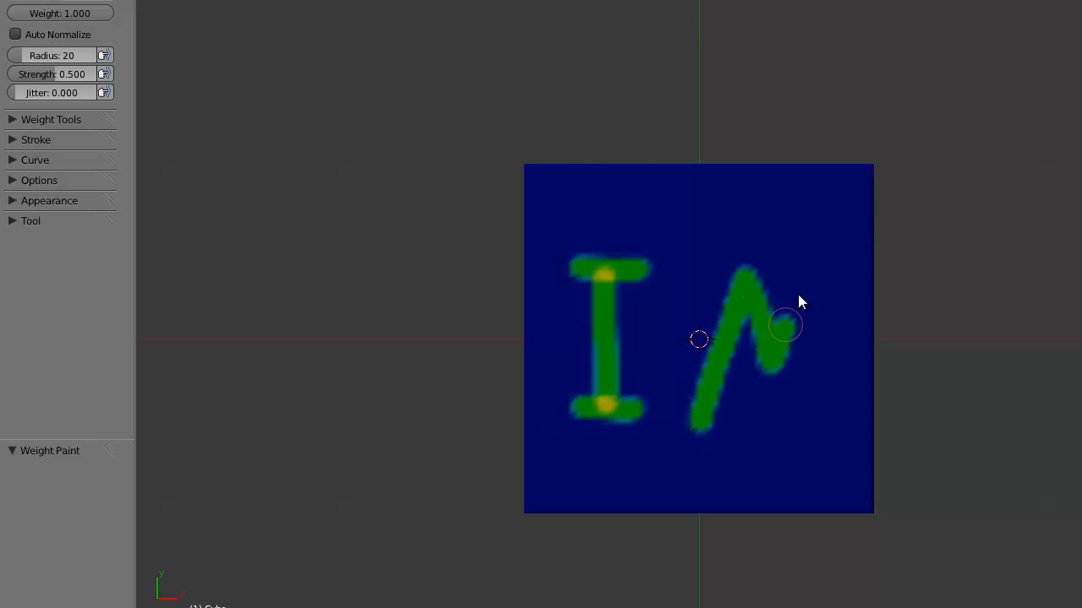
{"action": "left_click_drag", "start_coordinate": [833, 446], "coordinate": [834, 450]}
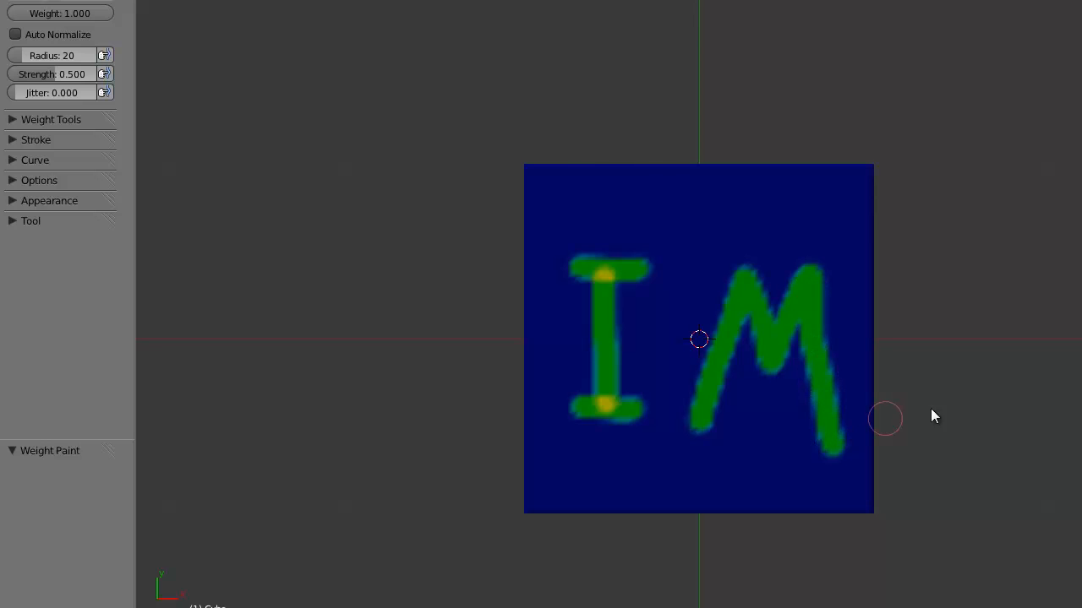
Step: Return the cube to Object Mode and add a Mask modifier to it
{"action": "middle_click_drag", "start_coordinate": [793, 583], "coordinate": [710, 391]}
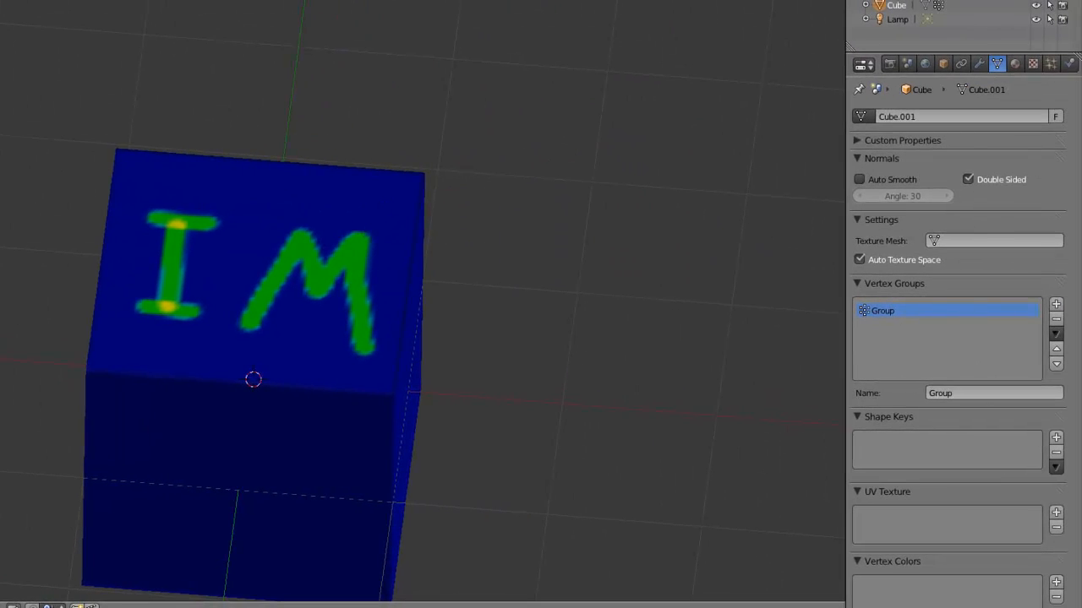
{"action": "key", "text": "ctrl+Tab"}
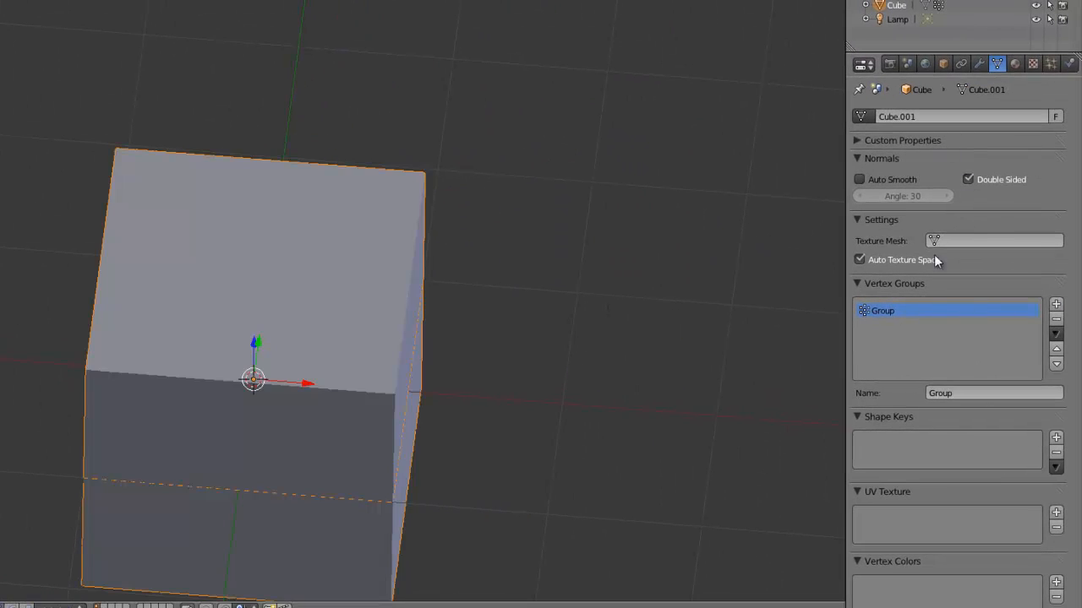
{"action": "left_click", "coordinate": [978, 64]}
{"action": "left_click", "coordinate": [933, 135]}
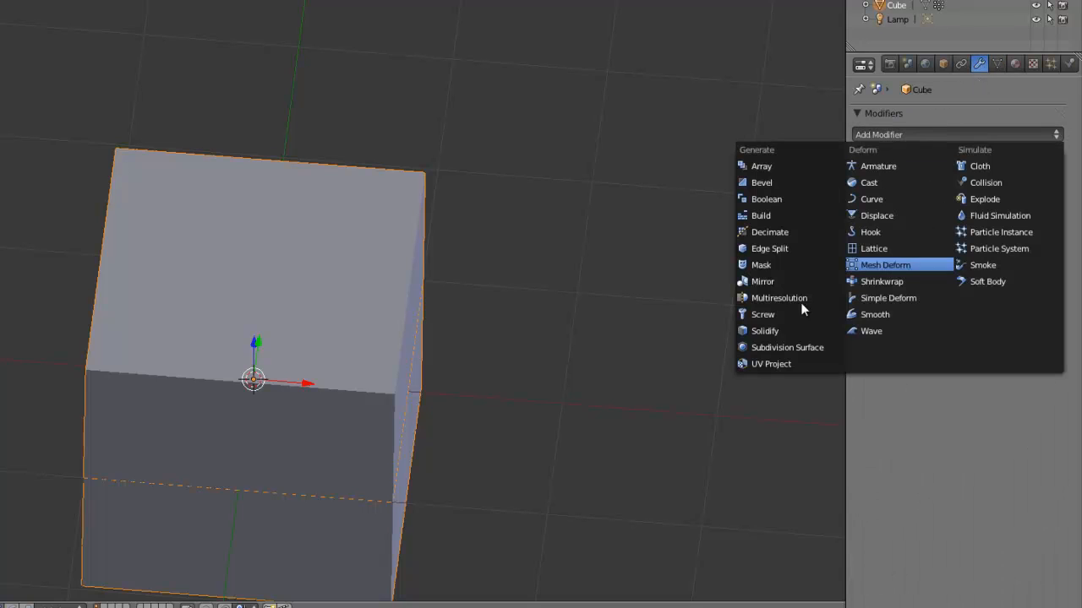
{"action": "left_click", "coordinate": [779, 265]}
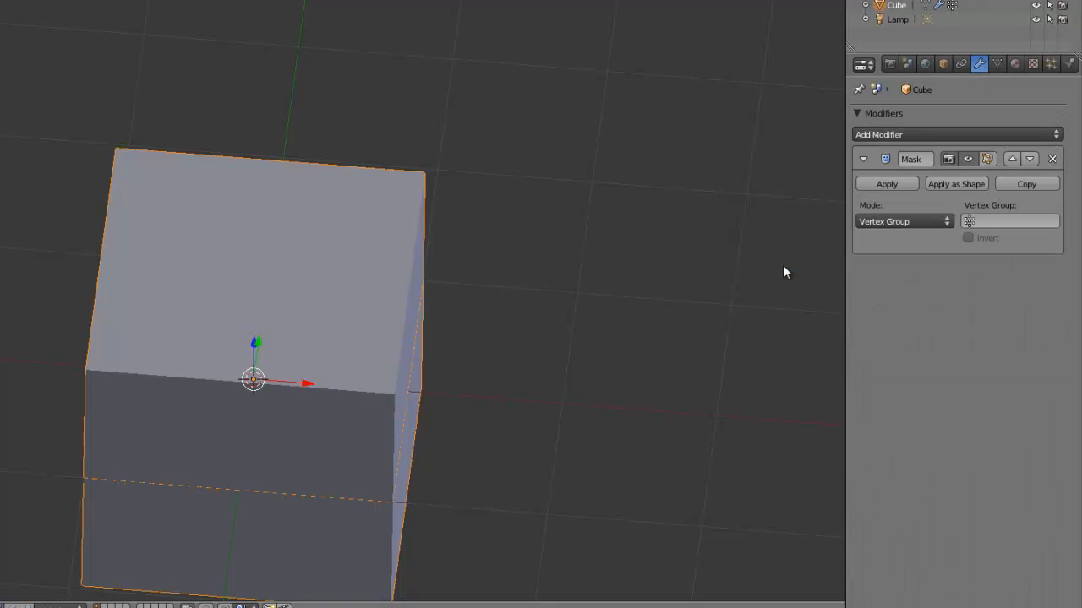
Step: Set the cube's Mask modifier to the painted vertex group Group and invert it to cut the letters out of the top face
{"action": "left_click", "coordinate": [992, 219]}
{"action": "left_click", "coordinate": [994, 241]}
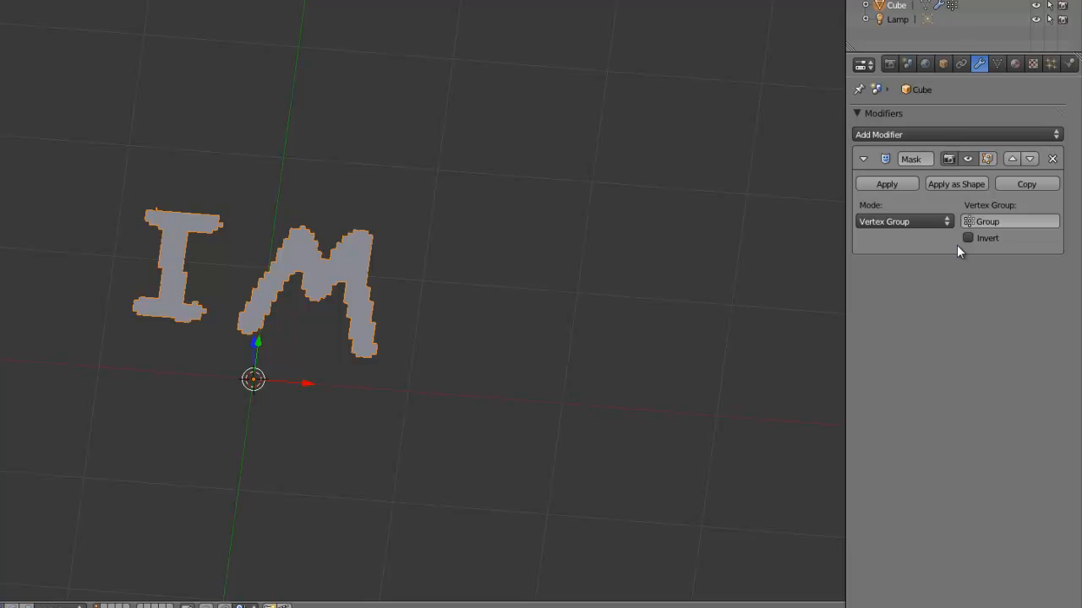
{"action": "left_click", "coordinate": [967, 238]}
{"action": "middle_click_drag", "start_coordinate": [747, 306], "coordinate": [648, 280]}
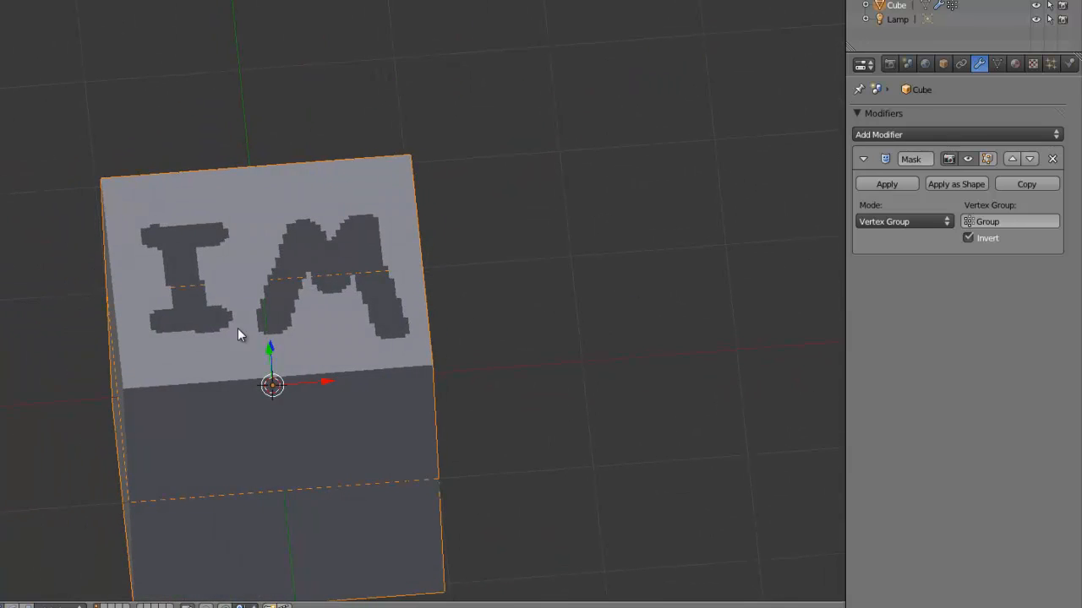
{"action": "middle_click_drag", "start_coordinate": [238, 334], "coordinate": [270, 283]}
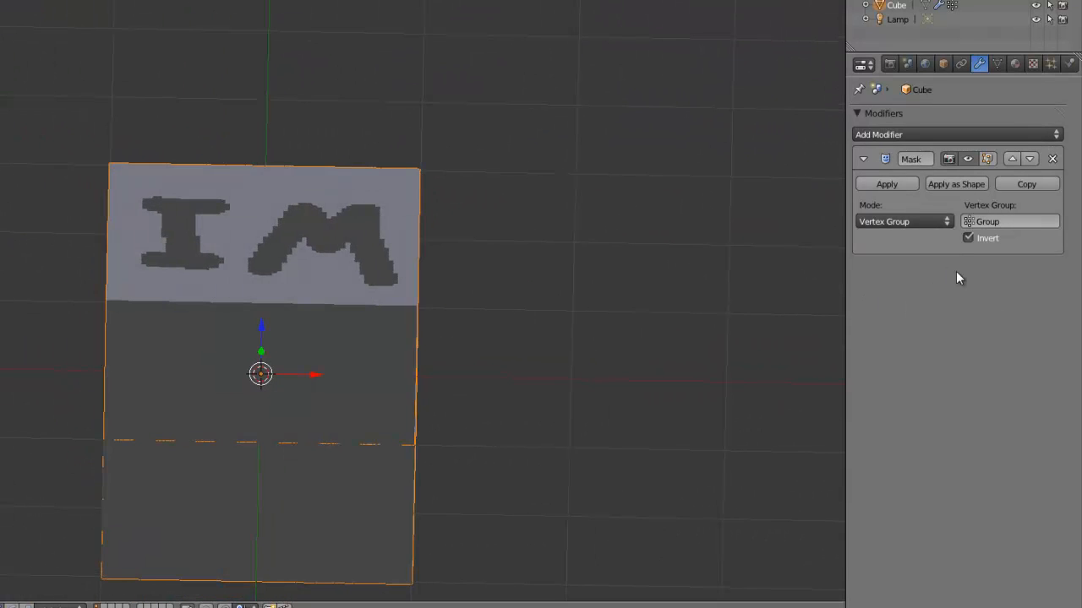
{"action": "middle_click_drag", "start_coordinate": [492, 263], "coordinate": [179, 326]}
{"action": "middle_click_drag", "start_coordinate": [214, 273], "coordinate": [267, 438]}
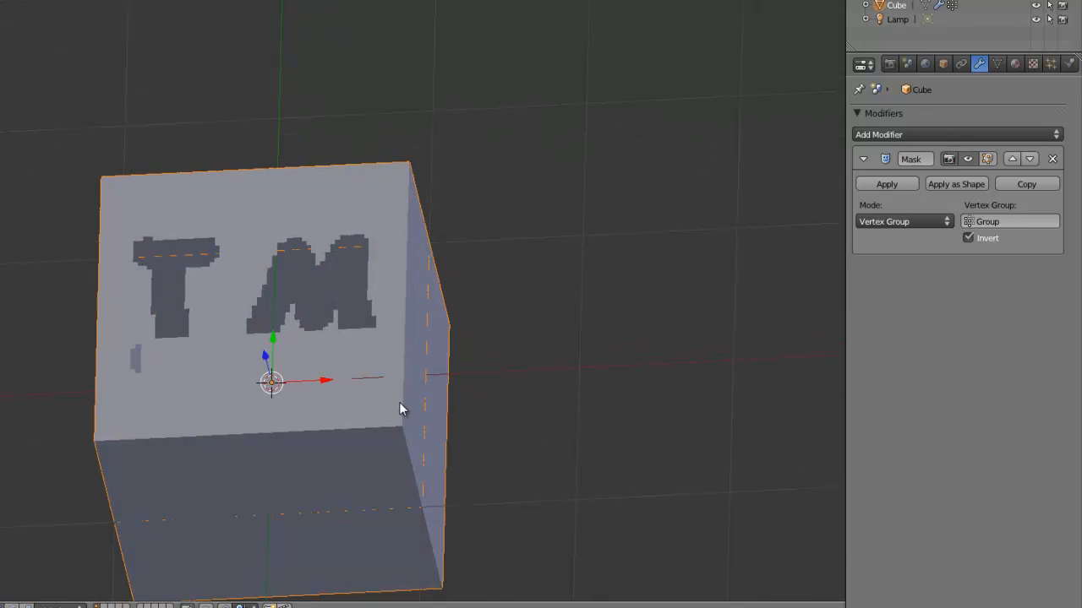